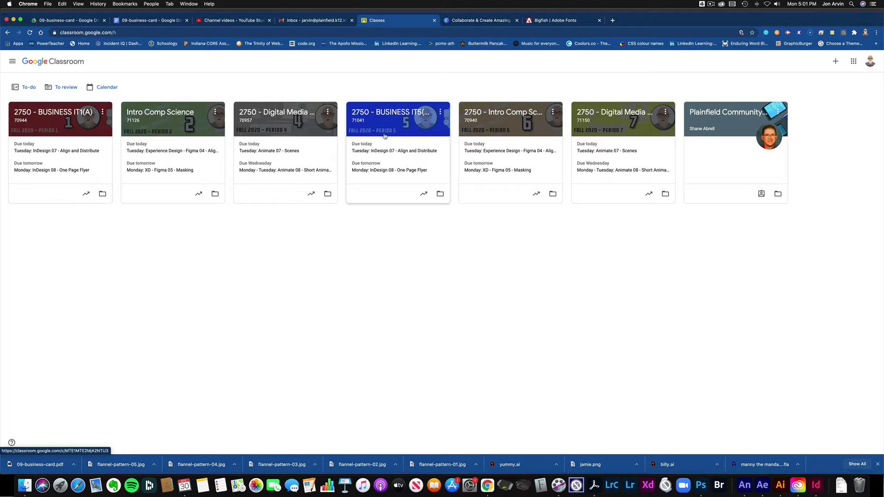
Open the 09-business-card handout from the InDesign 09 - Business Card assignment in 2750 - BUSINESS IT1(A).
click(86, 131)
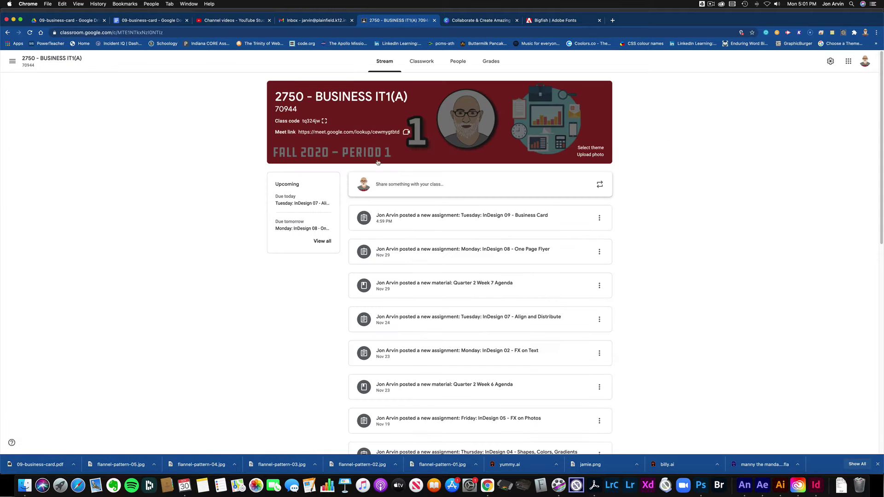
click(421, 61)
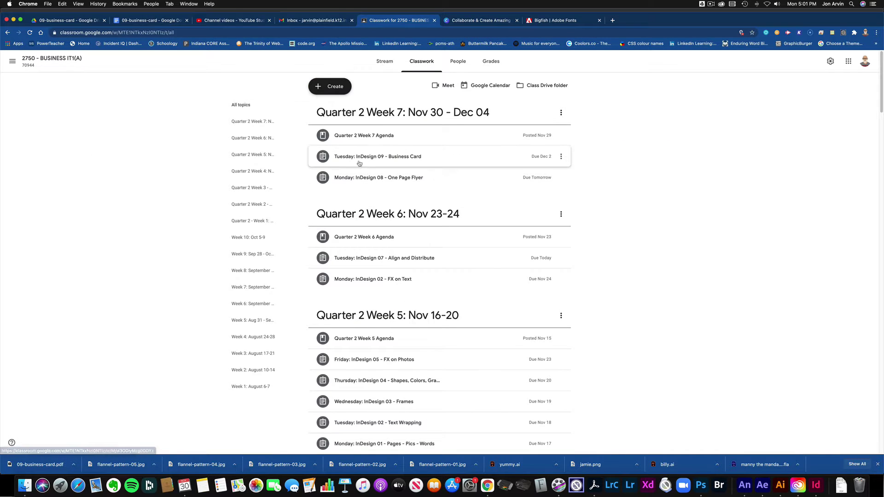
click(409, 162)
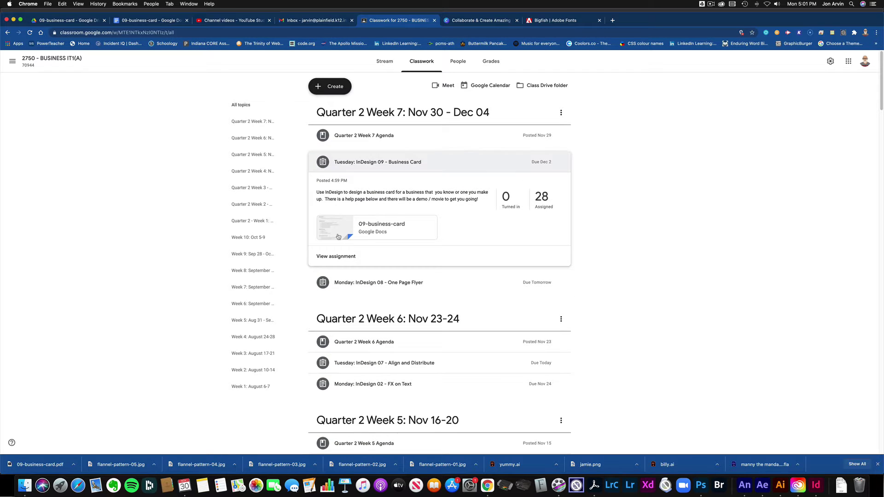
click(594, 486)
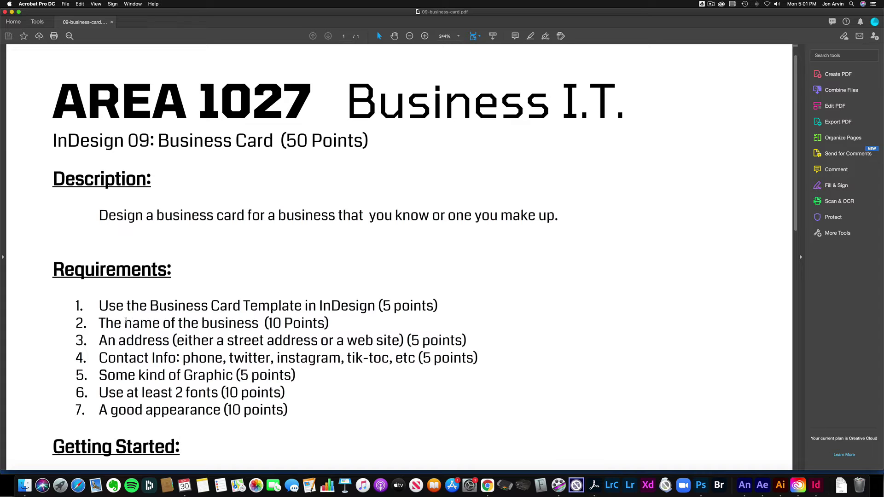
scroll(126, 320, down, 3)
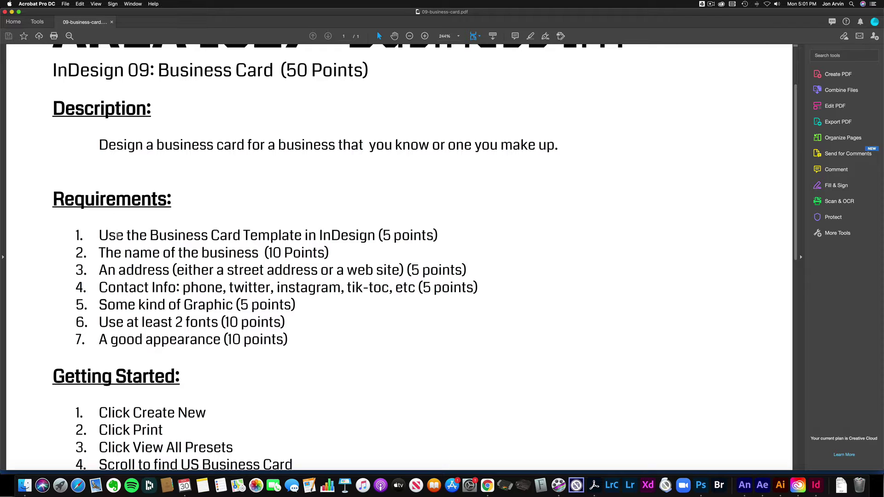
drag(100, 235, 316, 237)
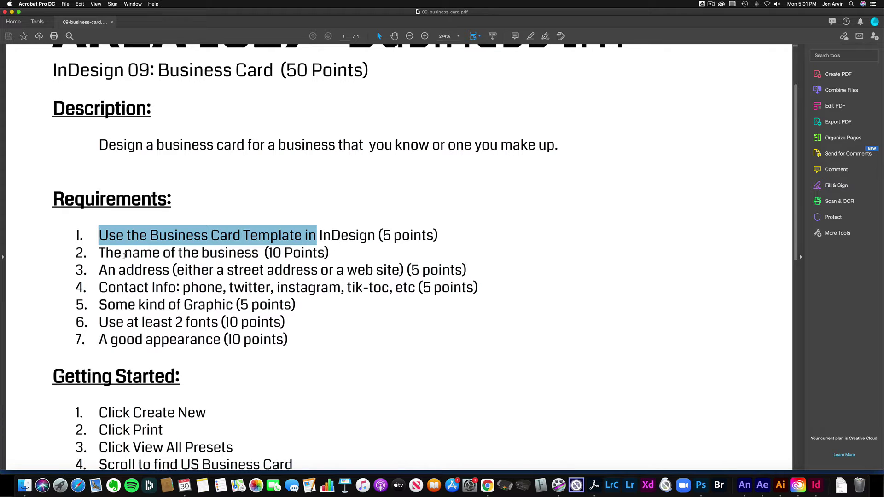
drag(99, 252, 259, 258)
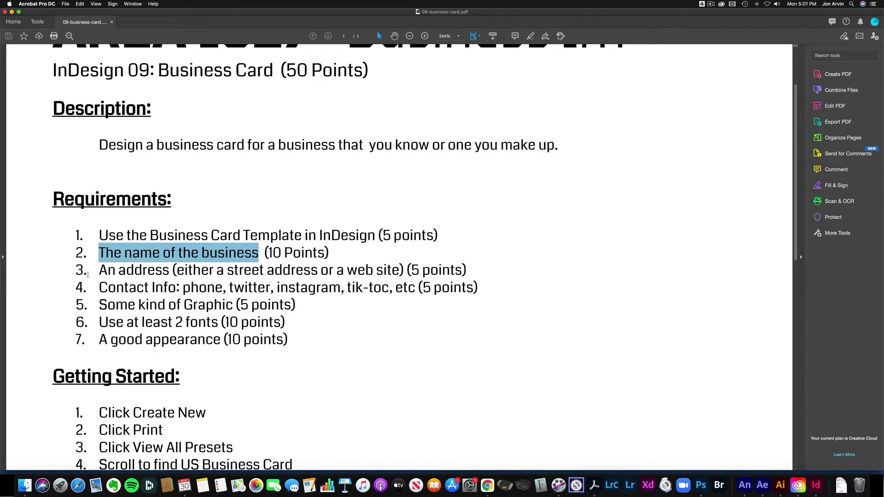
drag(100, 271, 170, 272)
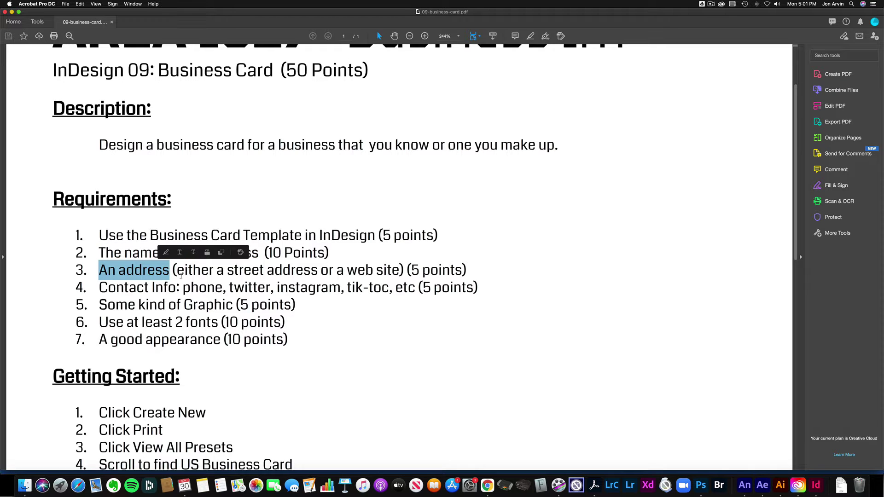
drag(242, 273, 291, 279)
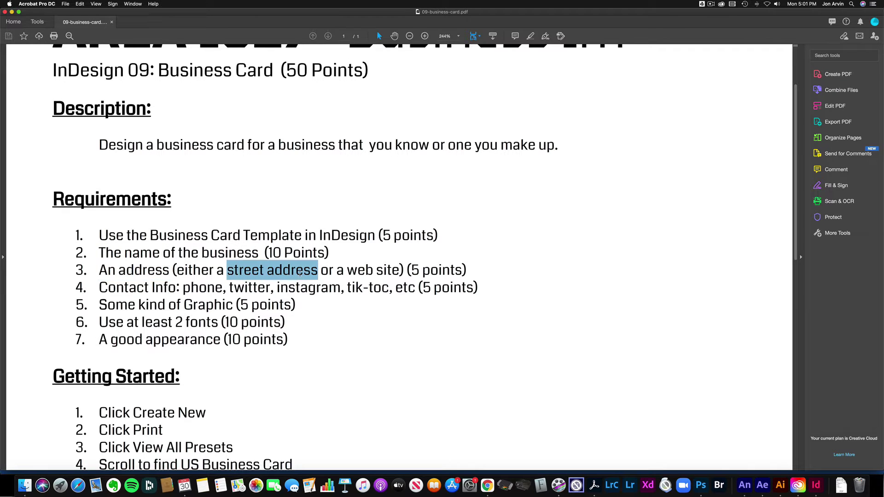
drag(347, 274, 395, 273)
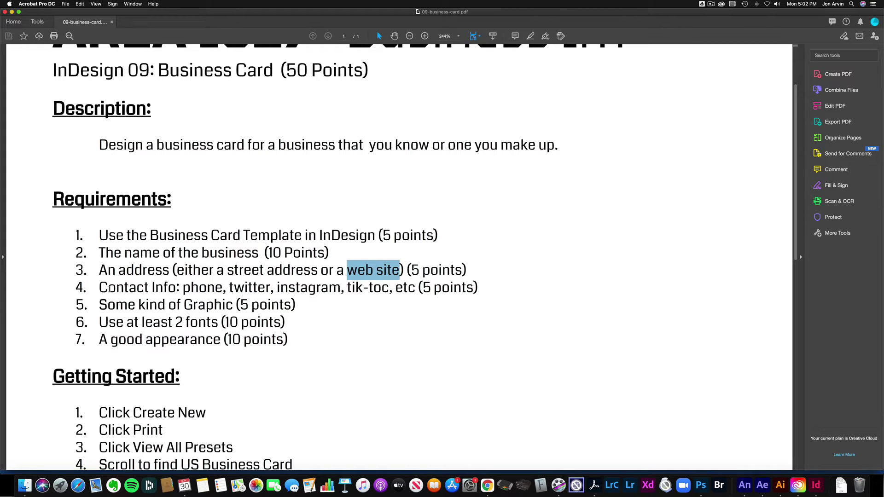
drag(99, 288, 176, 289)
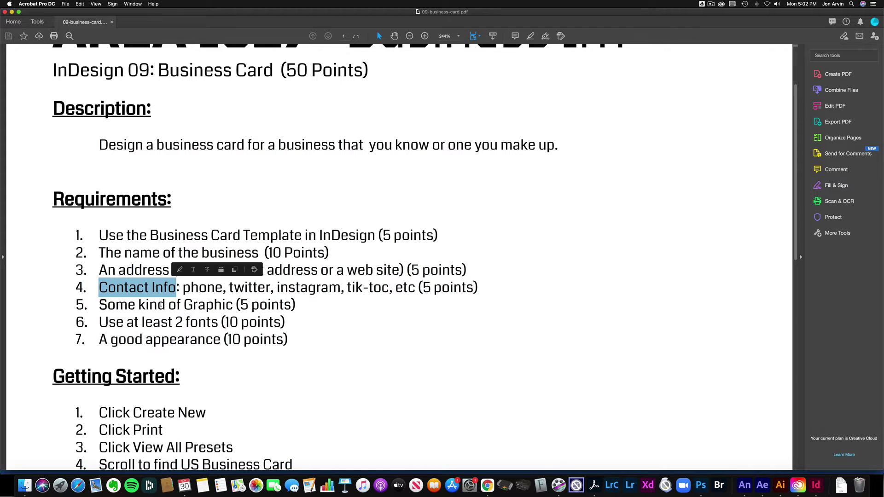
drag(183, 288, 390, 288)
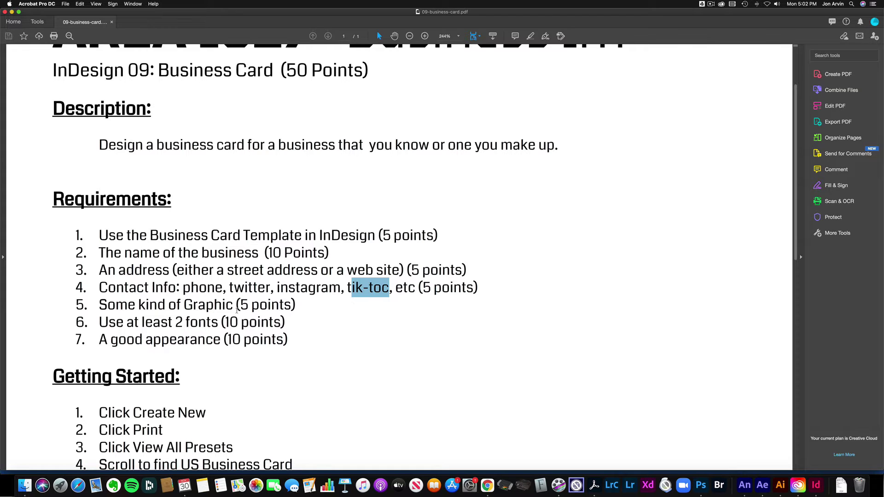
drag(99, 305, 216, 309)
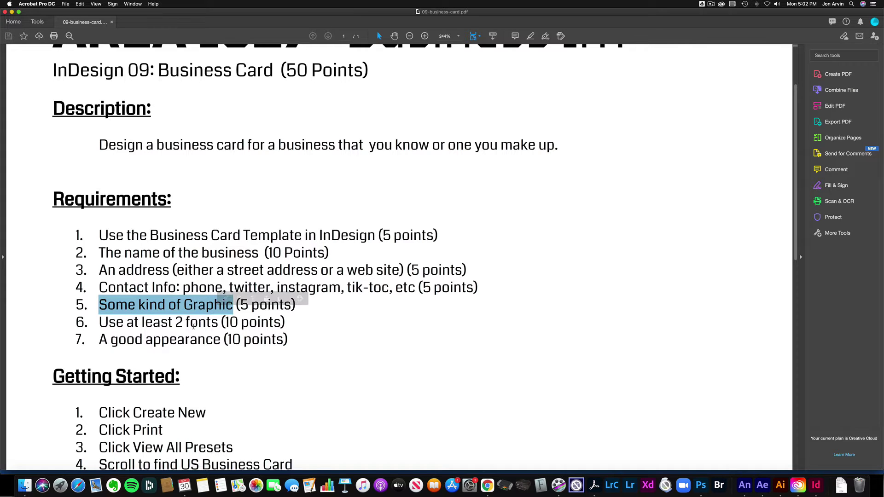
drag(99, 322, 208, 324)
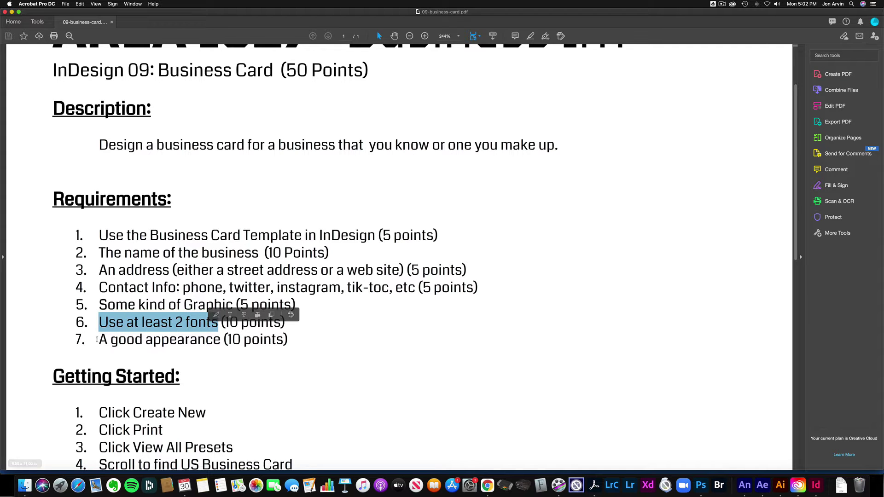
drag(99, 340, 221, 341)
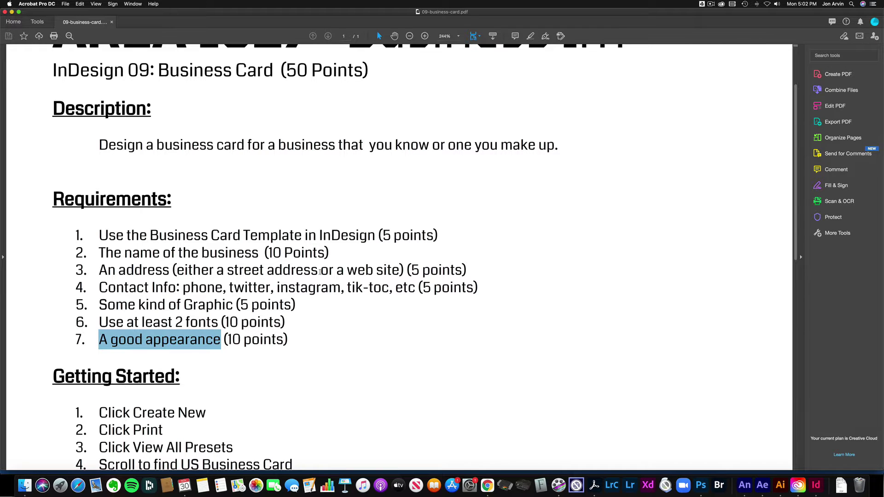
scroll(320, 272, down, 5)
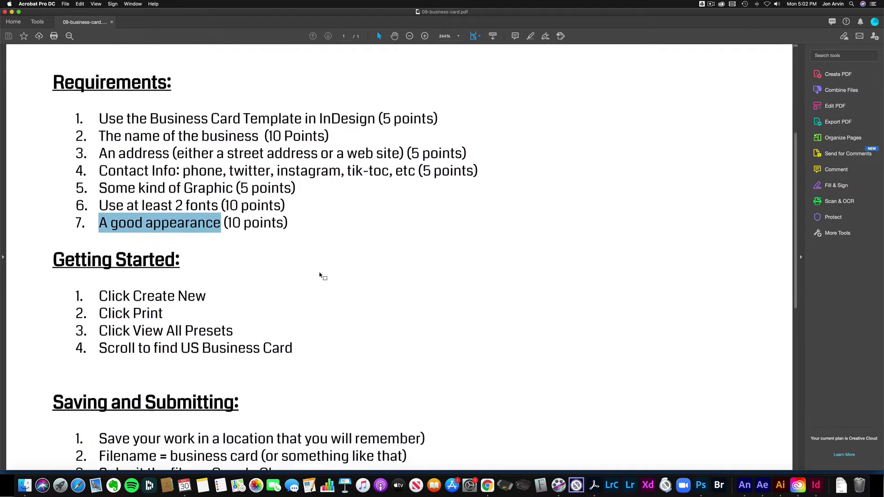
scroll(320, 275, down, 1)
drag(96, 272, 300, 327)
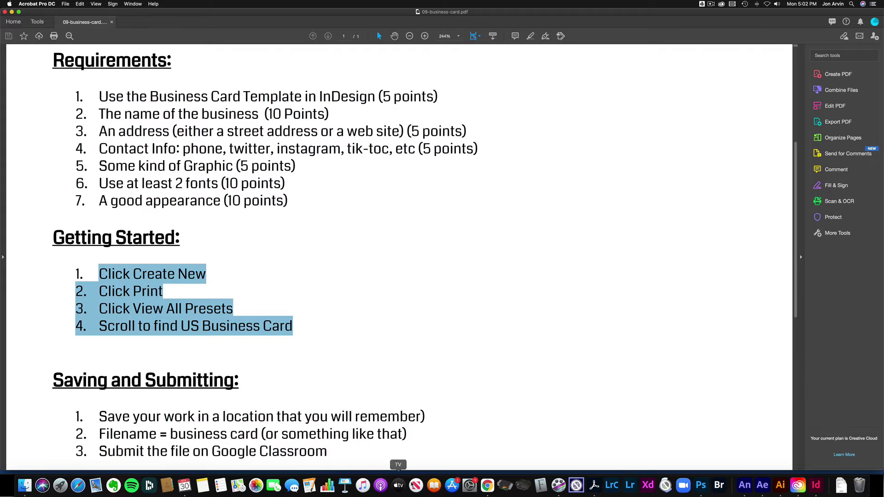
Switch from the handout back to Chrome's Canva home page tab.
click(487, 485)
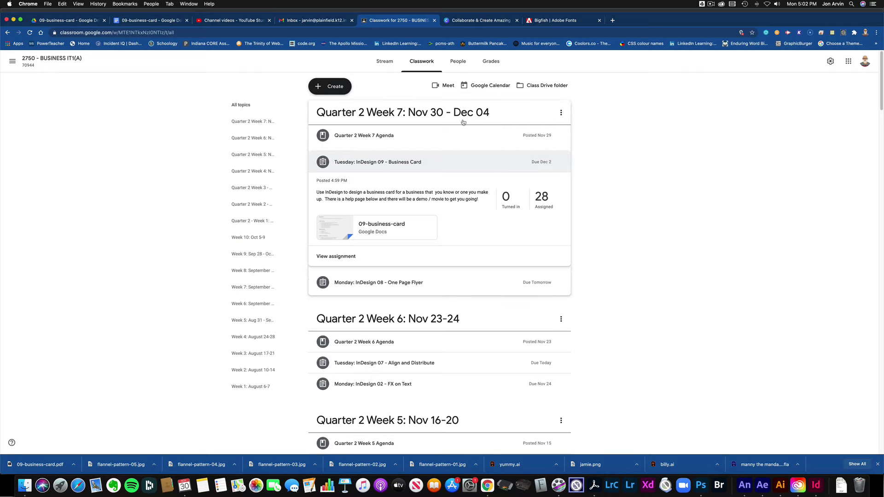
click(459, 21)
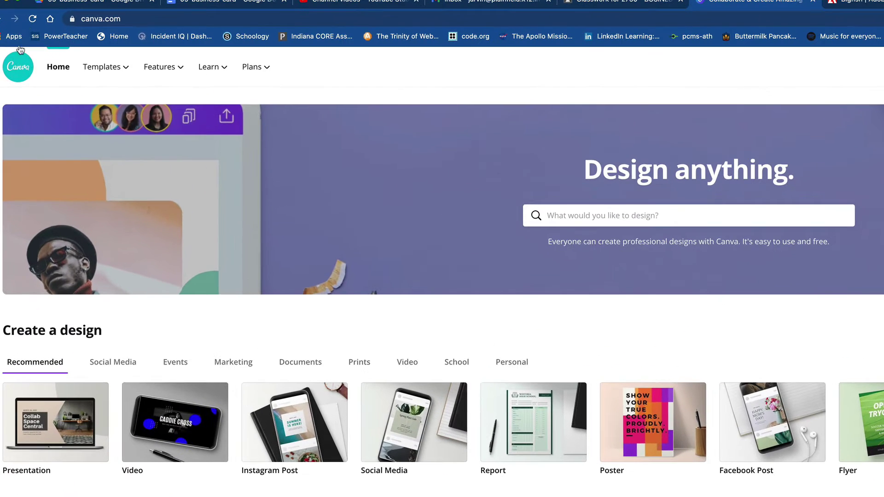
Log in to Canva with Google, choosing the school account in the sign-in popup.
click(123, 18)
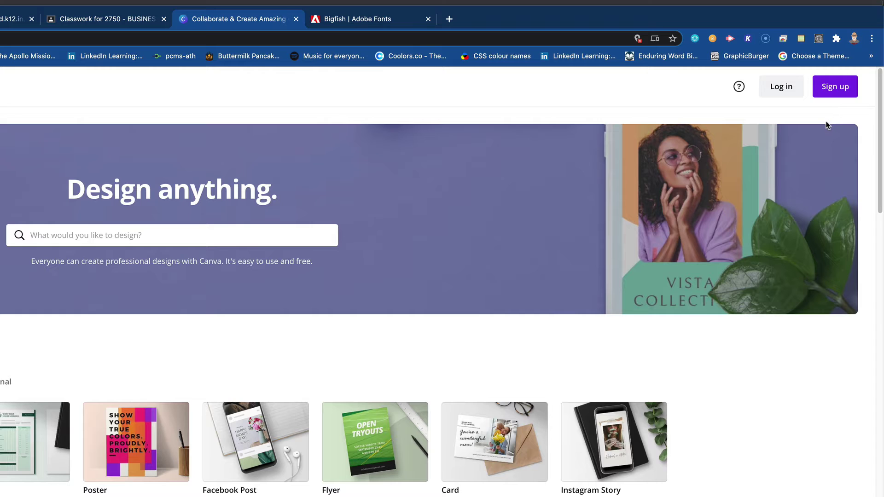
click(831, 89)
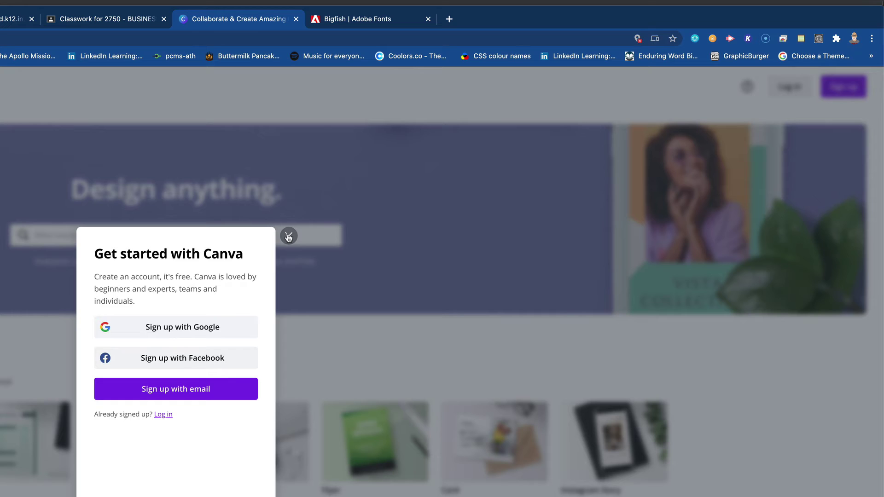
click(288, 236)
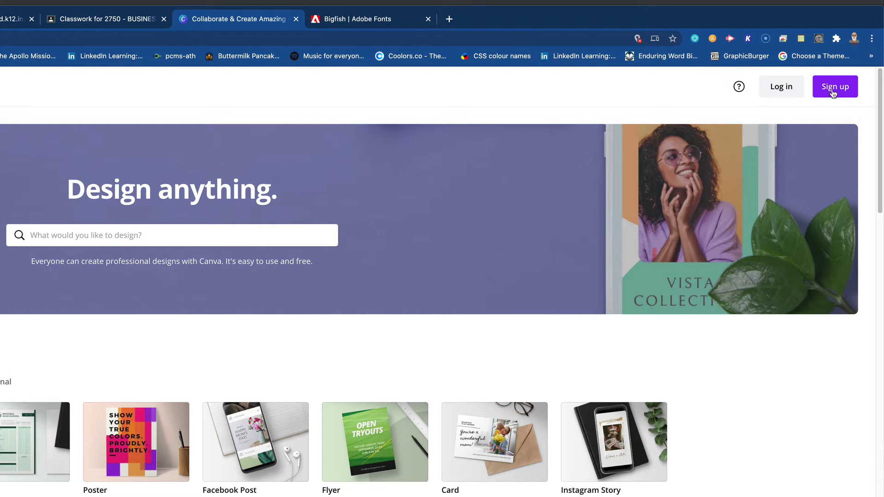
click(778, 87)
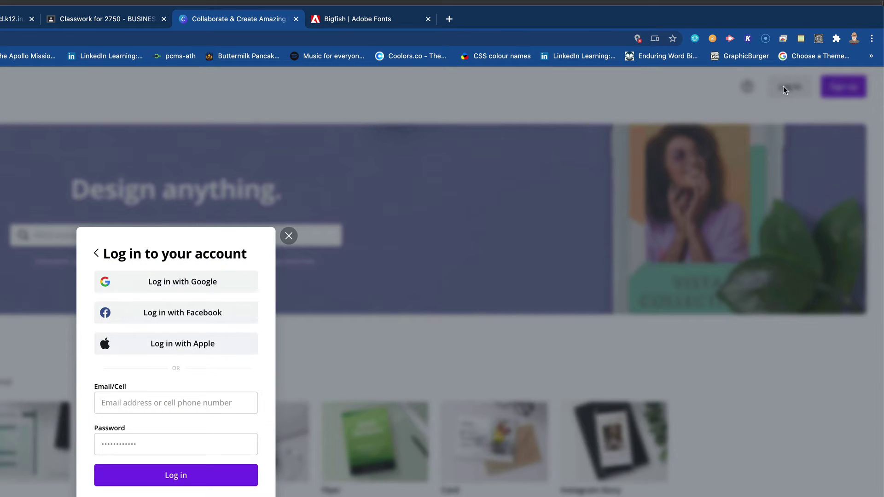
click(171, 287)
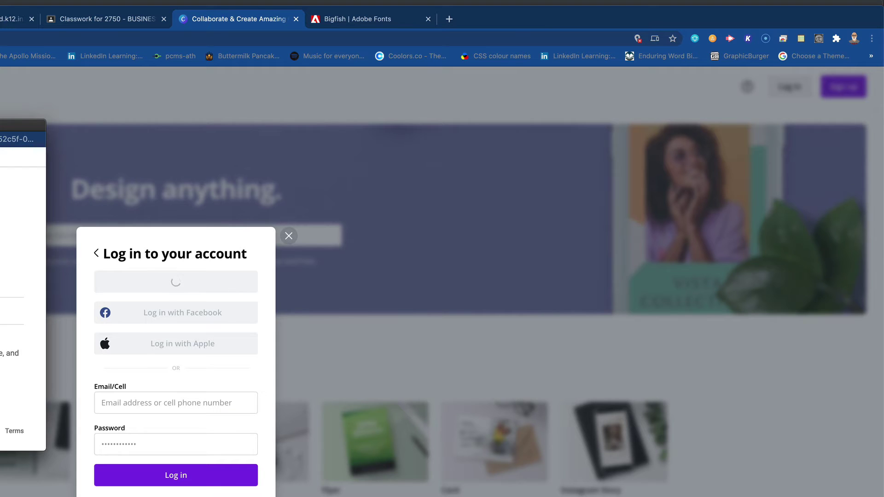
drag(209, 220, 194, 217)
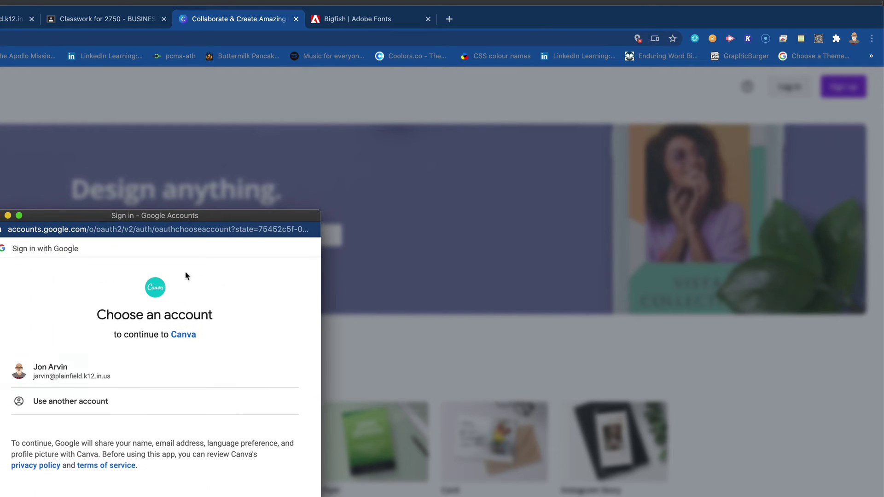
click(64, 377)
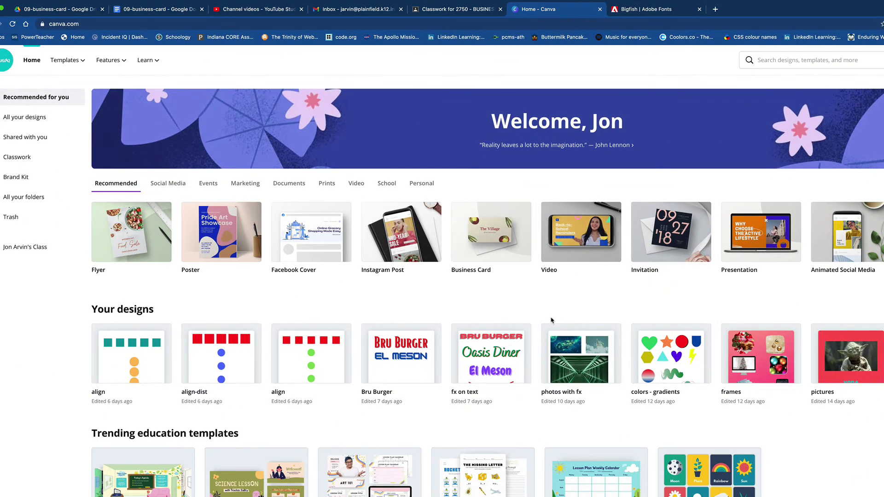
Open the saved business card design from All your designs.
scroll(550, 404, down, 2)
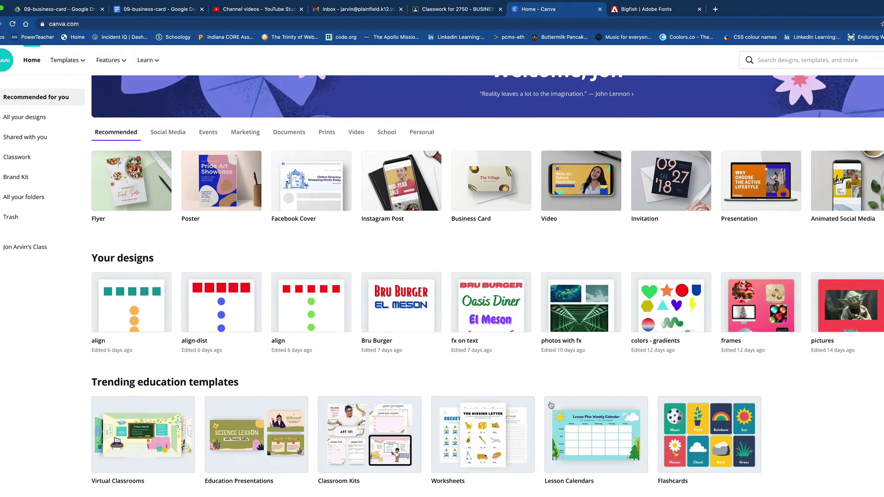
scroll(551, 404, up, 2)
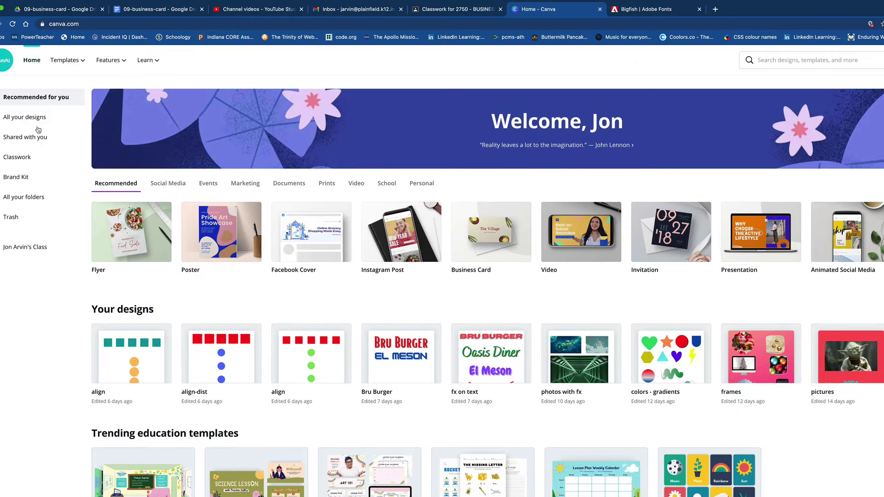
click(25, 118)
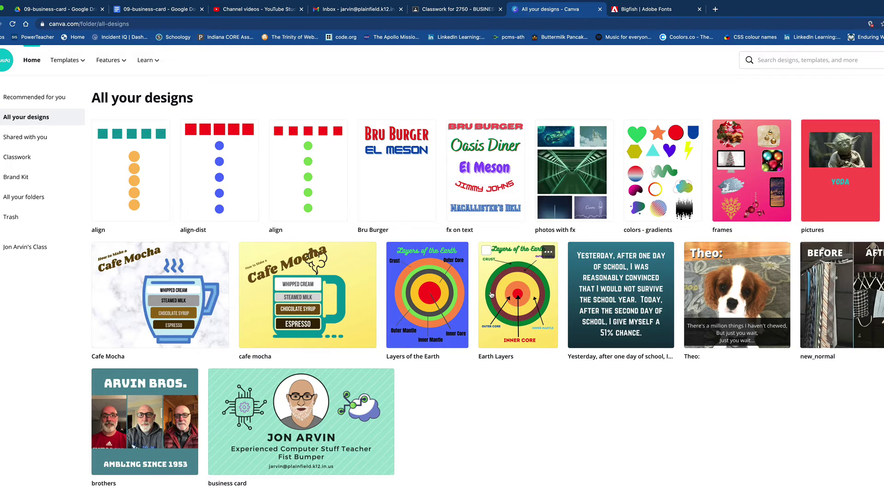
click(376, 416)
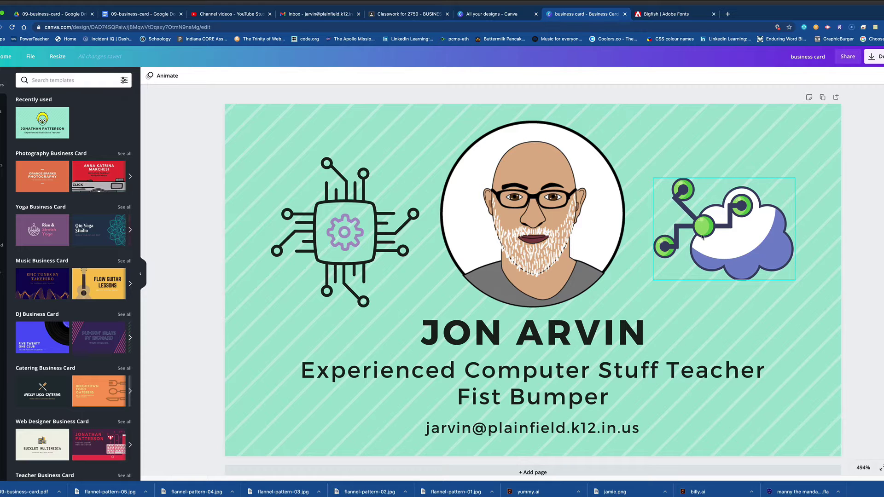
Return from the saved business card editor to the Canva home page.
click(6, 58)
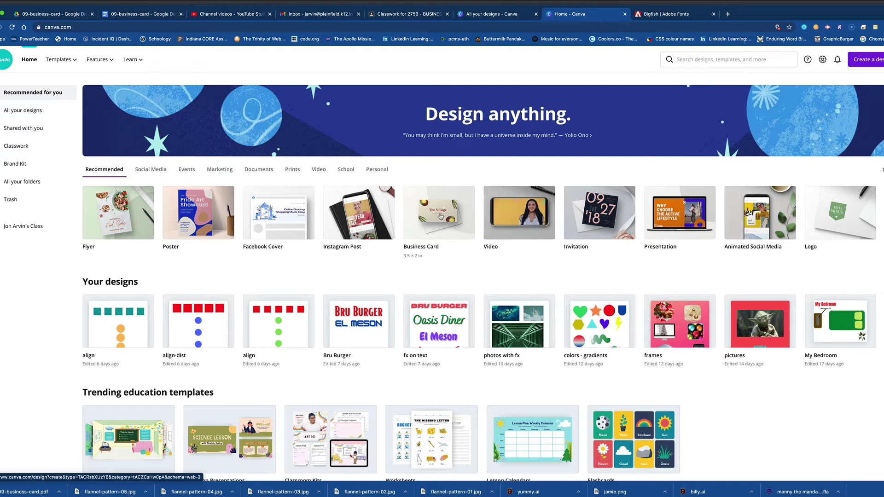
Start a blank 3.5 × 2 in Business Card design and show its Bkground choices.
click(441, 216)
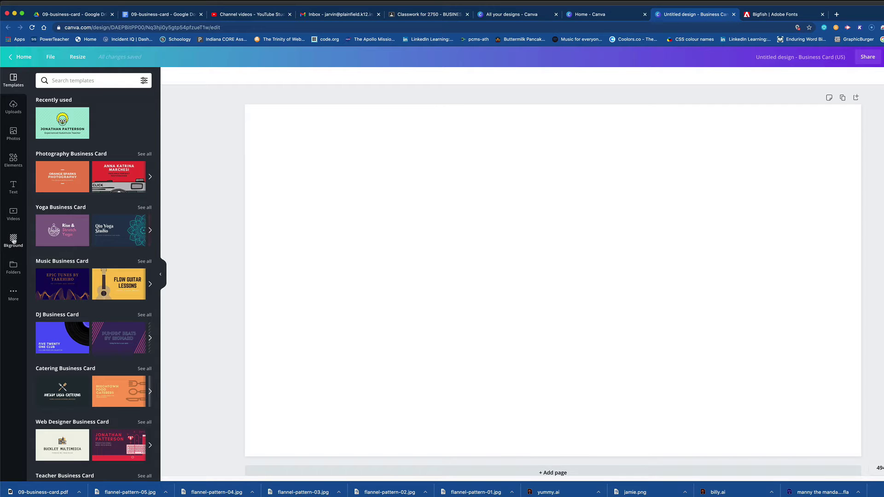
click(13, 241)
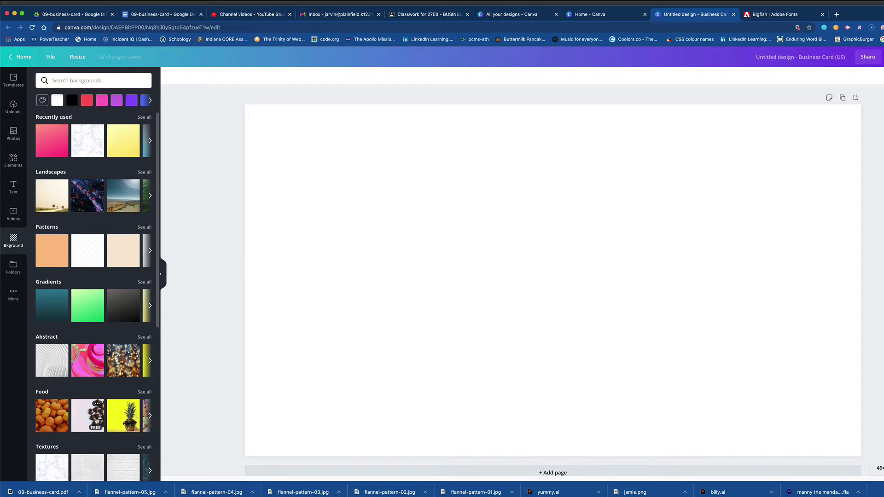
Set the card background to a custom solid orange, #FFAC1D.
scroll(97, 419, down, 3)
scroll(96, 420, up, 2)
scroll(96, 419, down, 4)
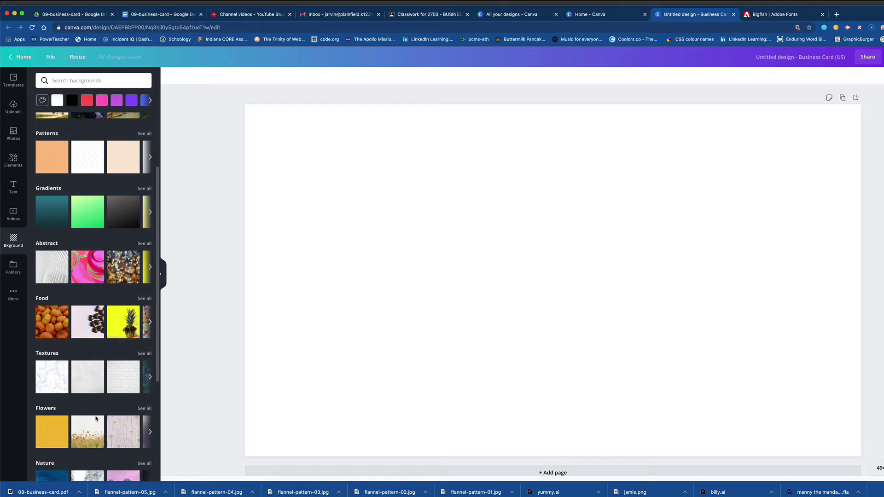
scroll(96, 419, up, 1)
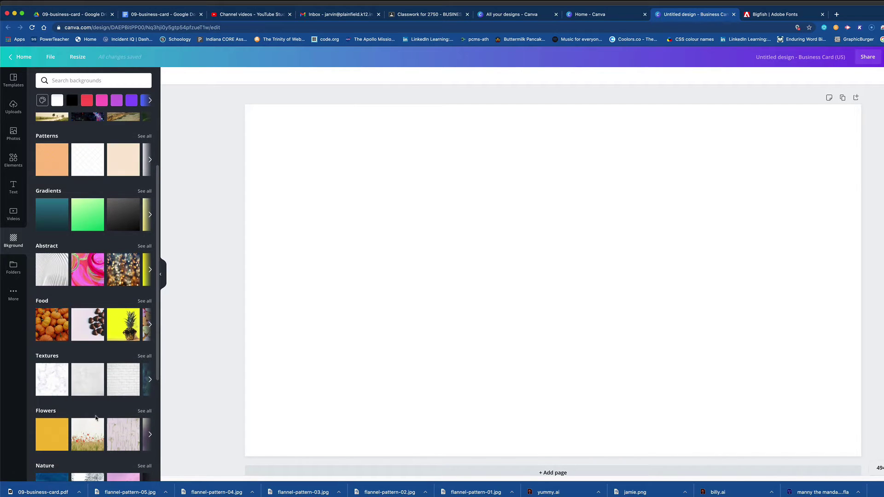
scroll(96, 417, up, 3)
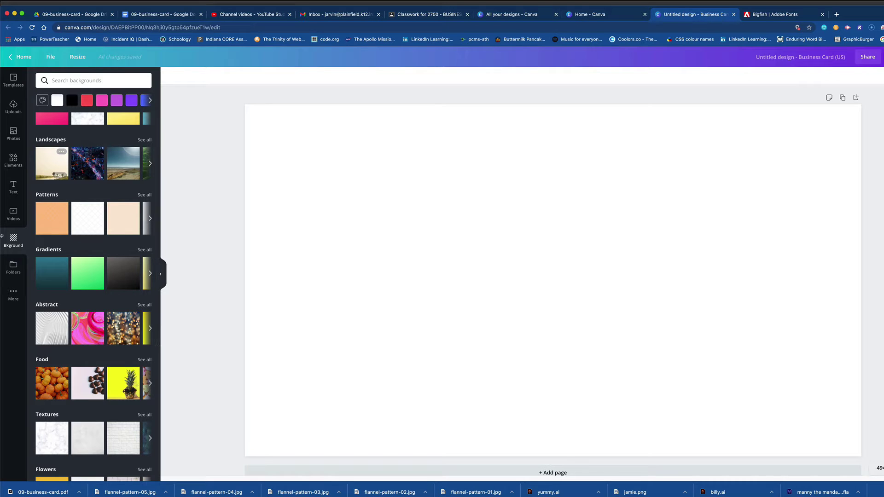
click(43, 101)
click(49, 132)
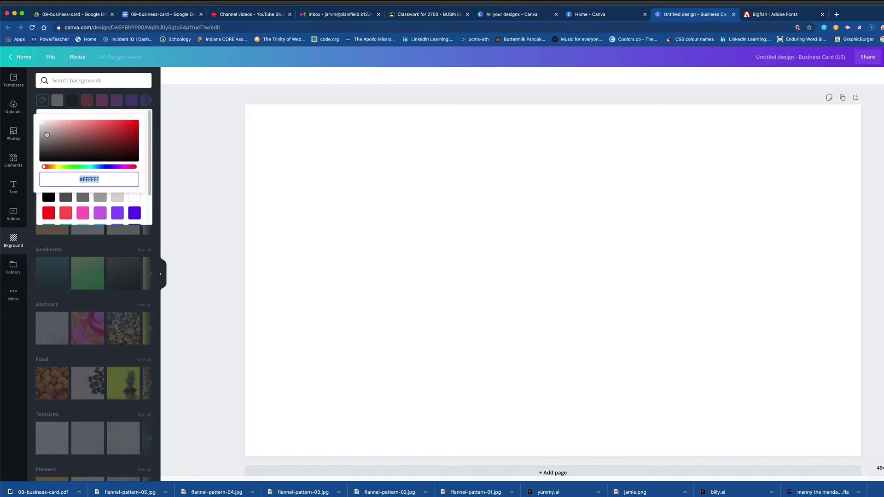
click(56, 167)
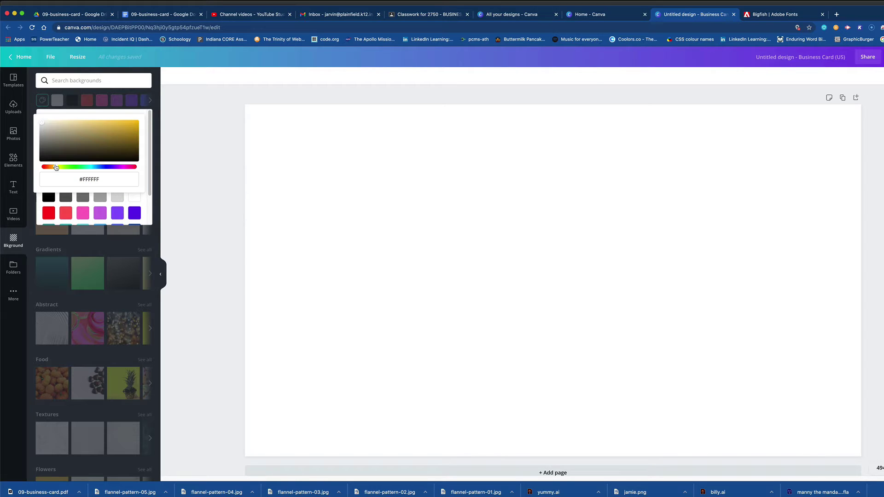
drag(56, 167, 53, 167)
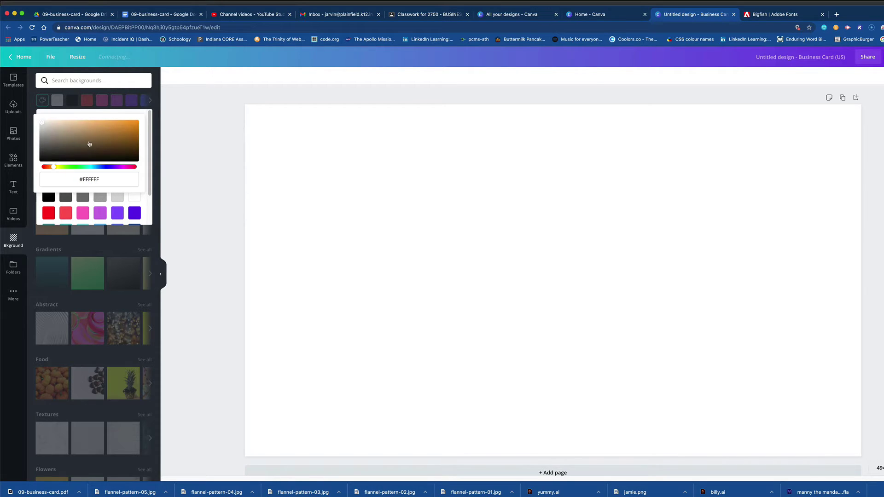
drag(89, 144, 127, 120)
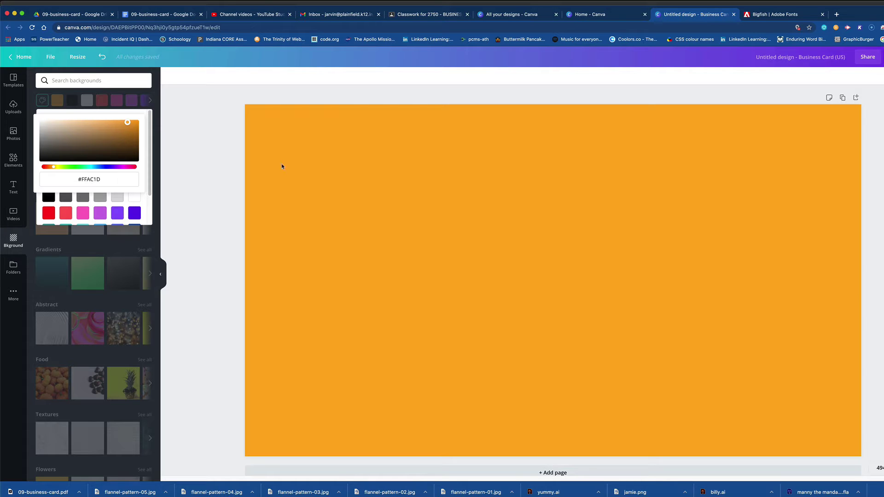
click(378, 178)
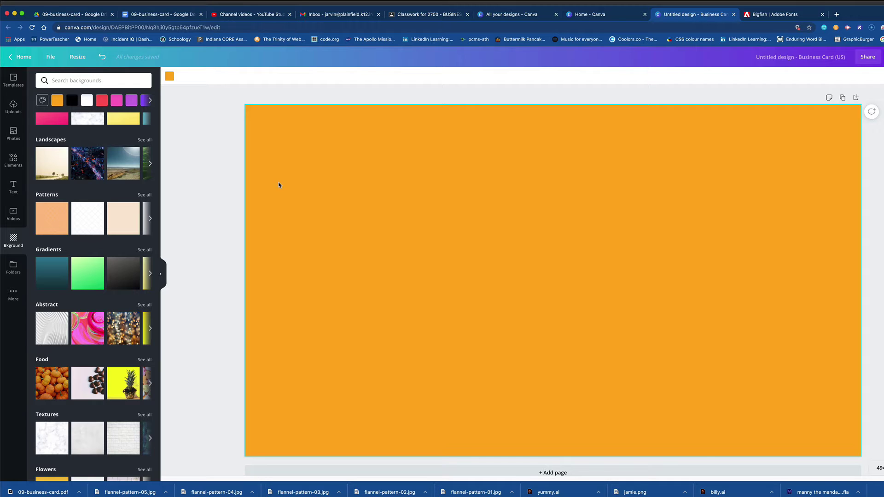
click(13, 187)
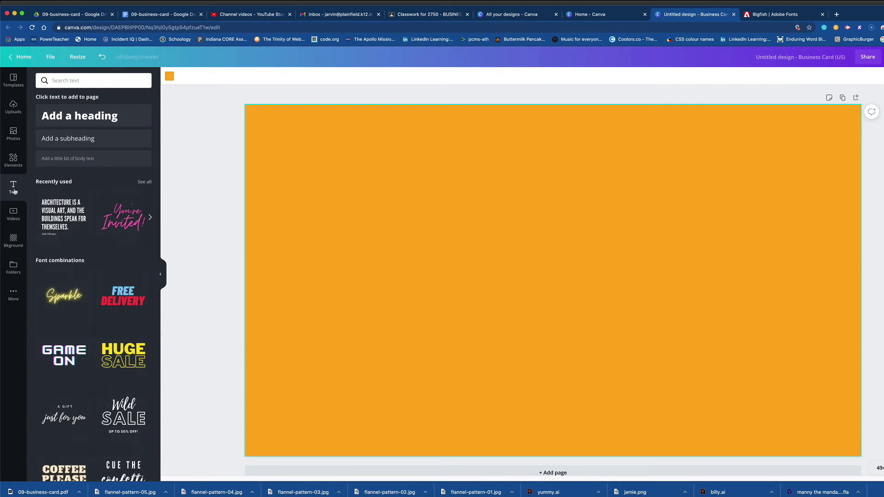
Scroll through the Text panel's font combinations and back to the top.
scroll(86, 372, down, 2)
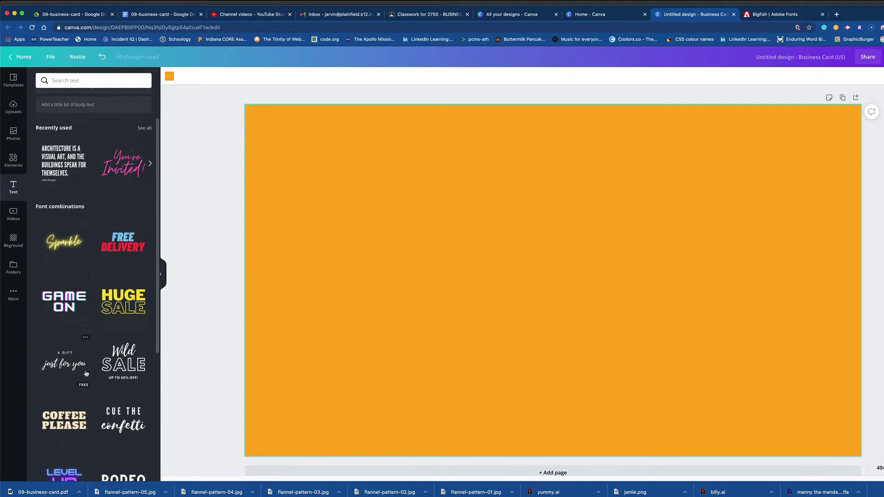
scroll(86, 372, down, 4)
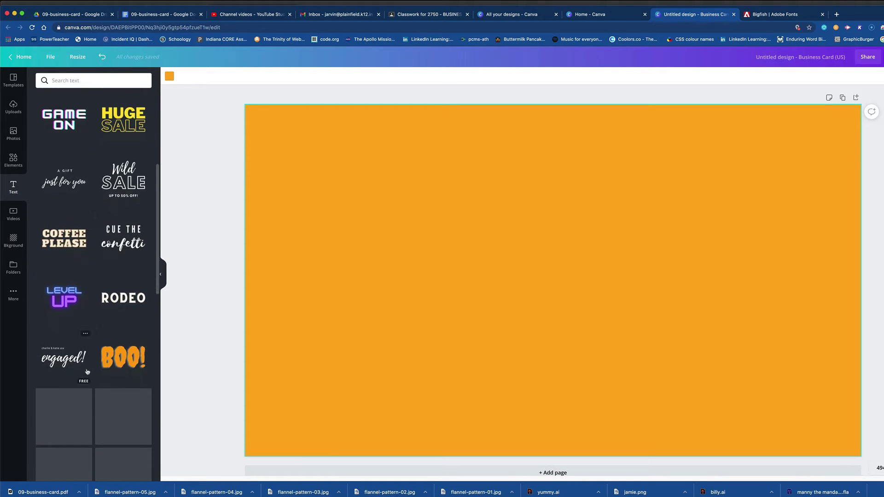
scroll(89, 372, down, 6)
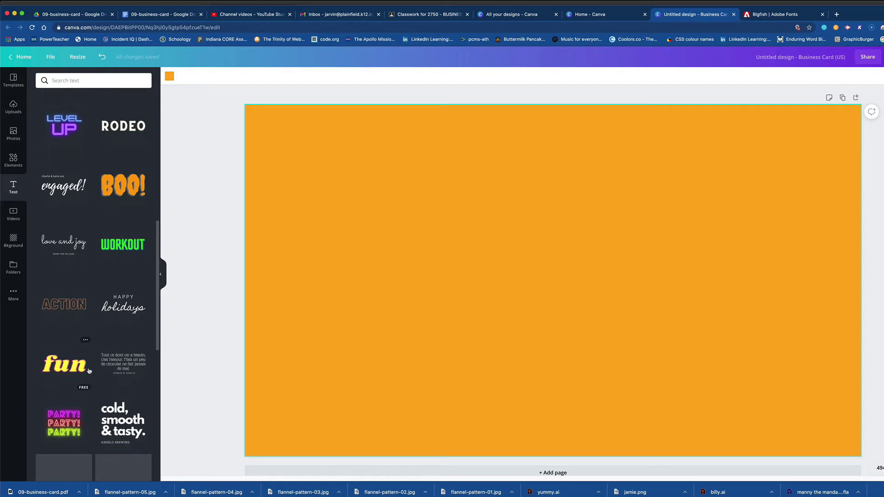
scroll(90, 370, up, 15)
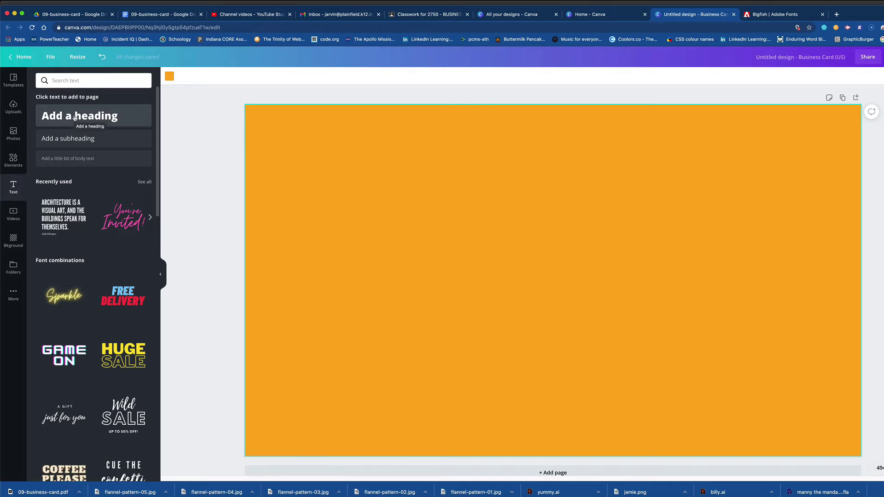
Add a 'The Pie Shack' heading, enlarge it to size 23.8, and place it top-left.
click(75, 117)
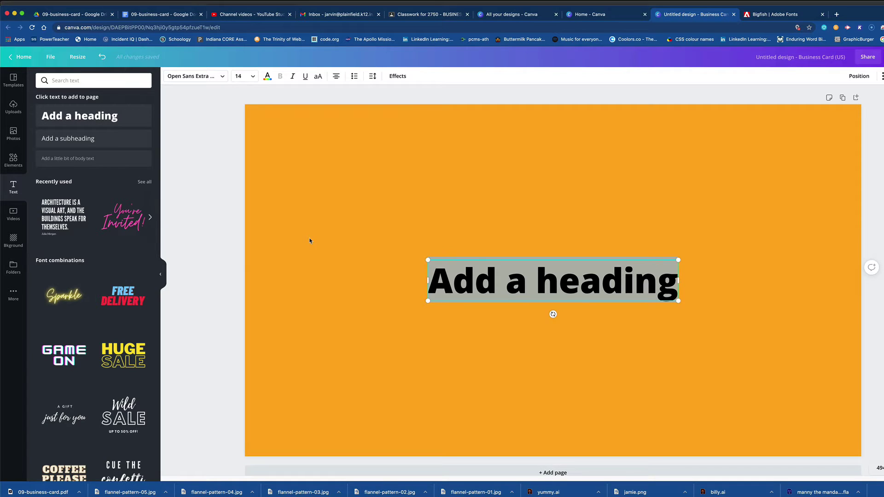
text(The)
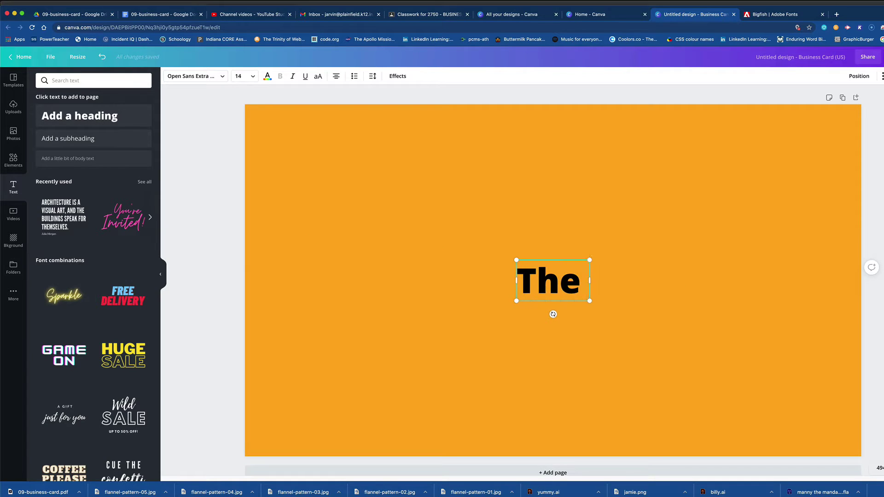
text( Pie Shack)
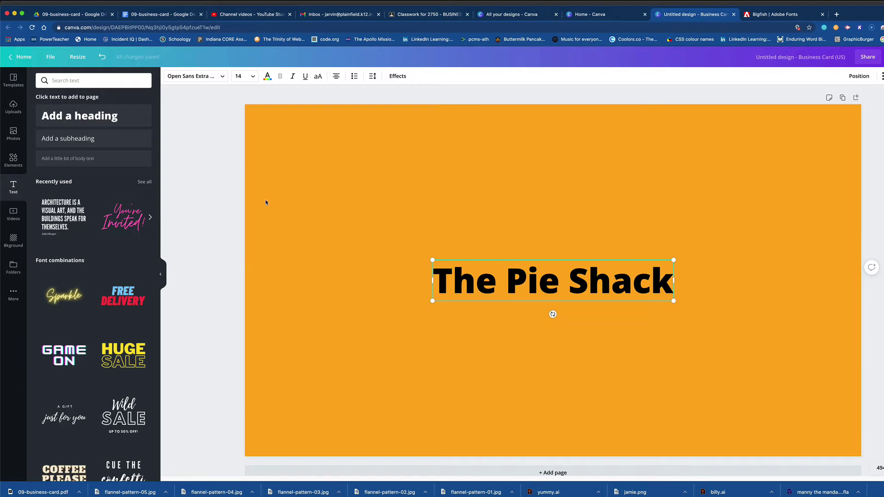
click(388, 299)
drag(523, 280, 371, 185)
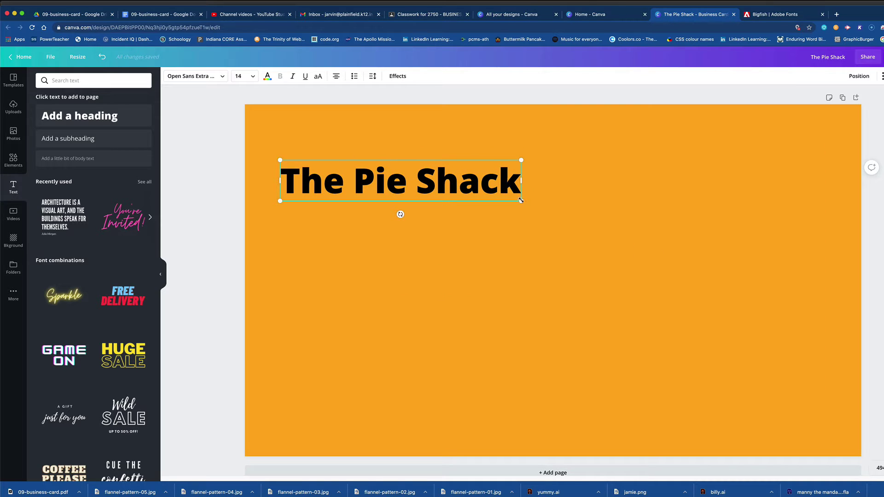
drag(521, 200, 685, 240)
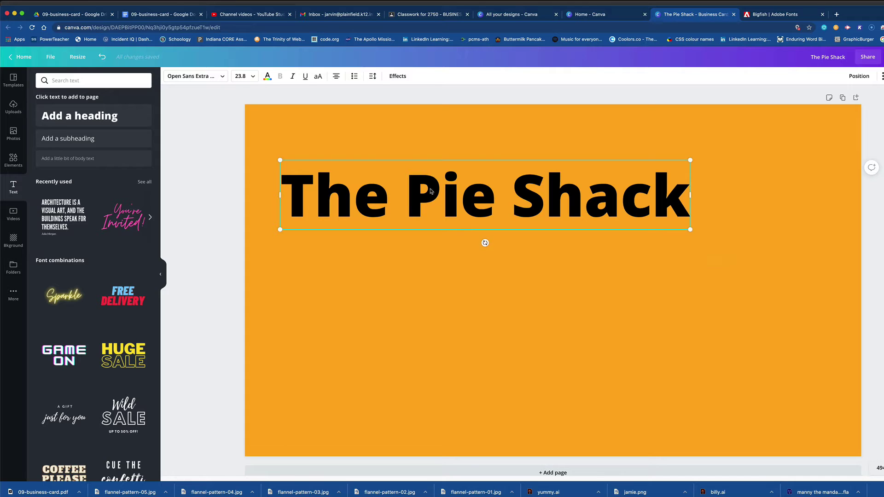
drag(431, 191, 425, 161)
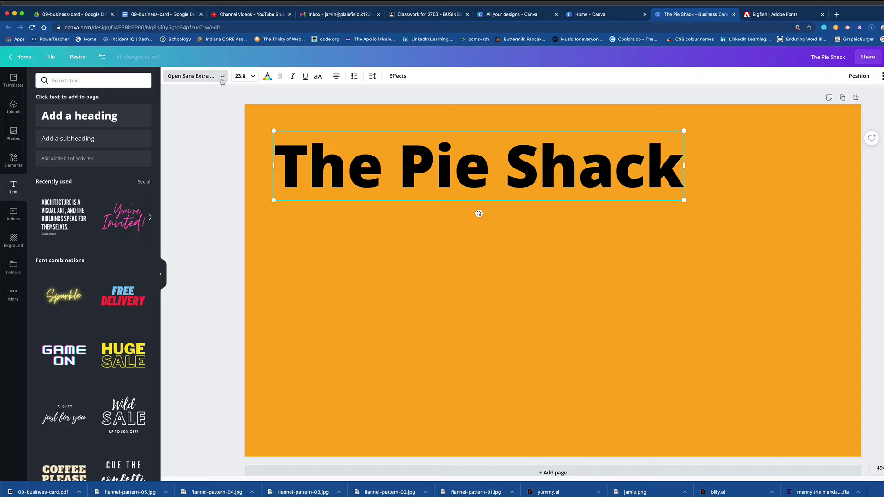
Browse the font list and try Beth Ellen on The Pie Shack heading.
click(223, 77)
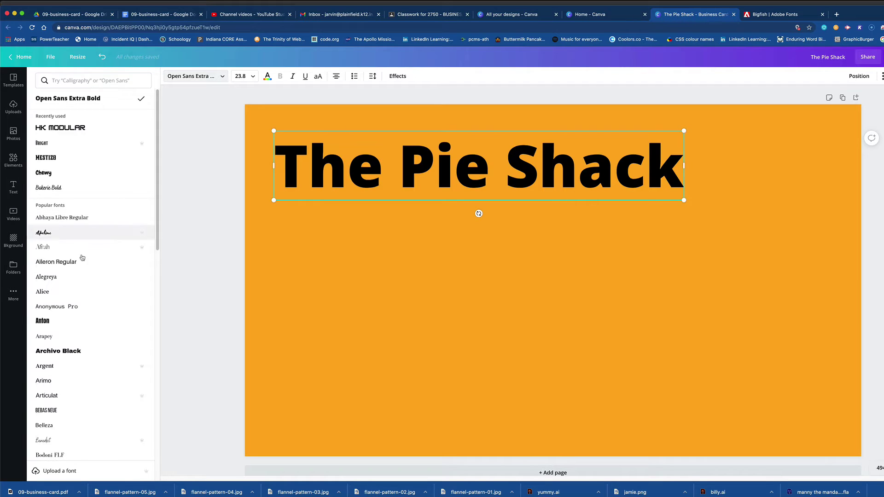
scroll(64, 345, down, 5)
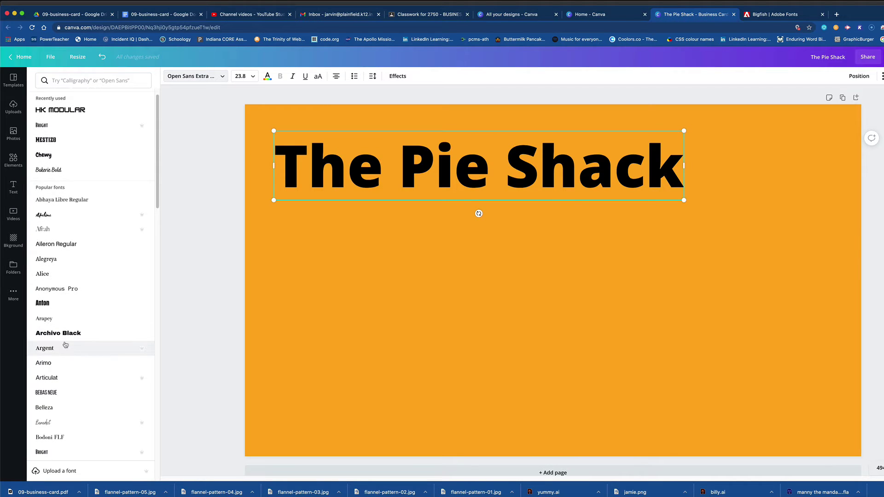
scroll(65, 345, down, 10)
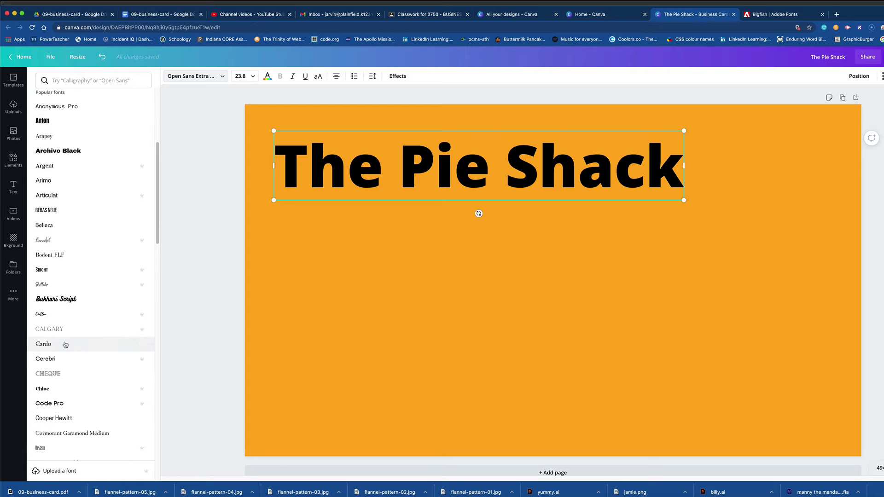
scroll(65, 344, down, 12)
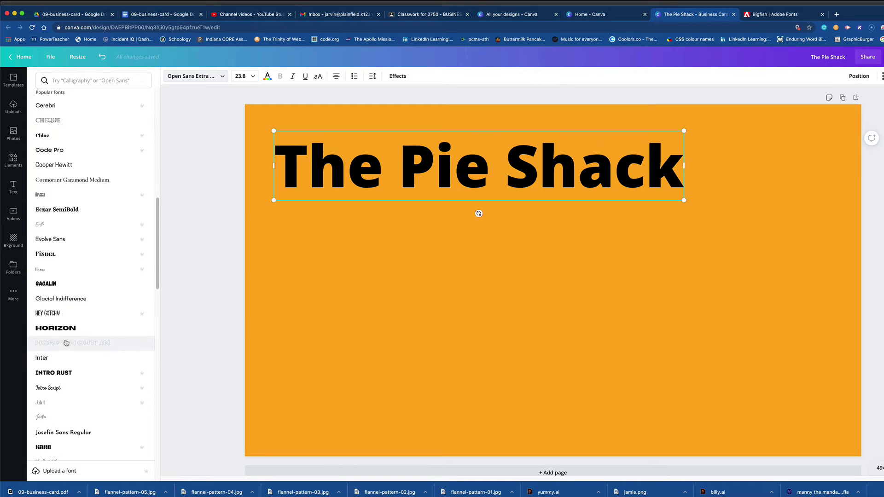
scroll(65, 343, down, 10)
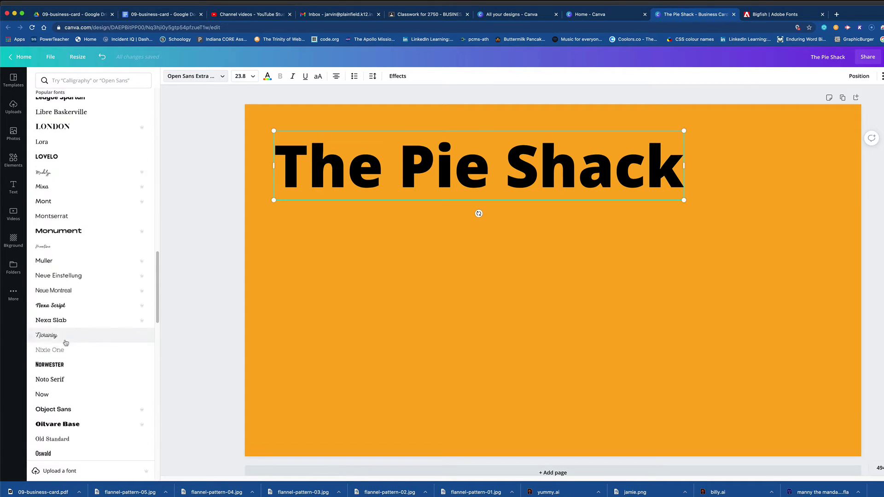
scroll(65, 343, down, 20)
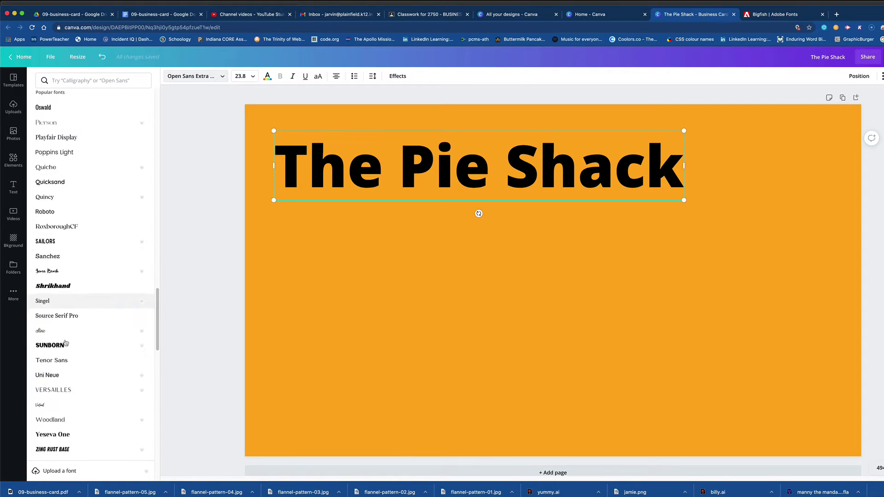
scroll(65, 343, down, 7)
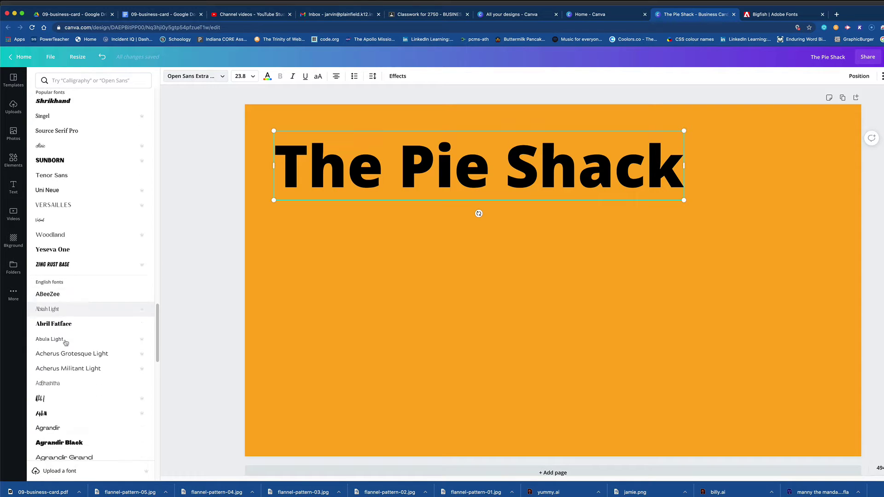
scroll(65, 343, down, 20)
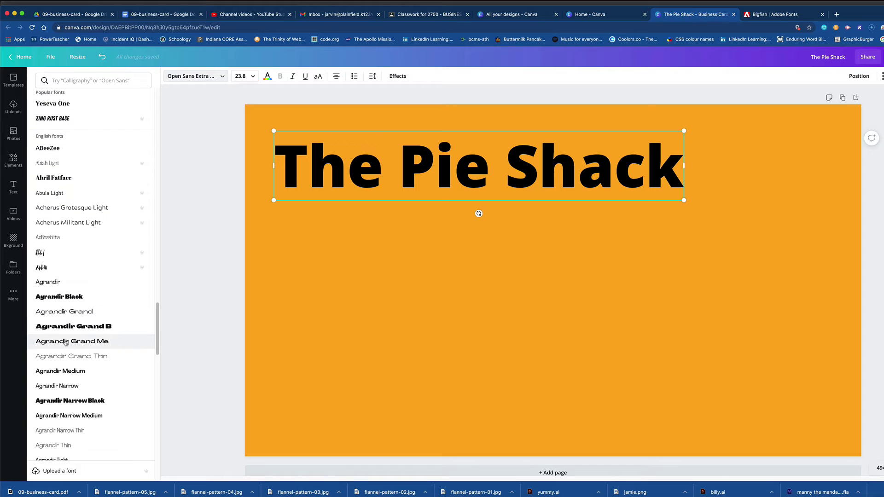
scroll(66, 342, down, 13)
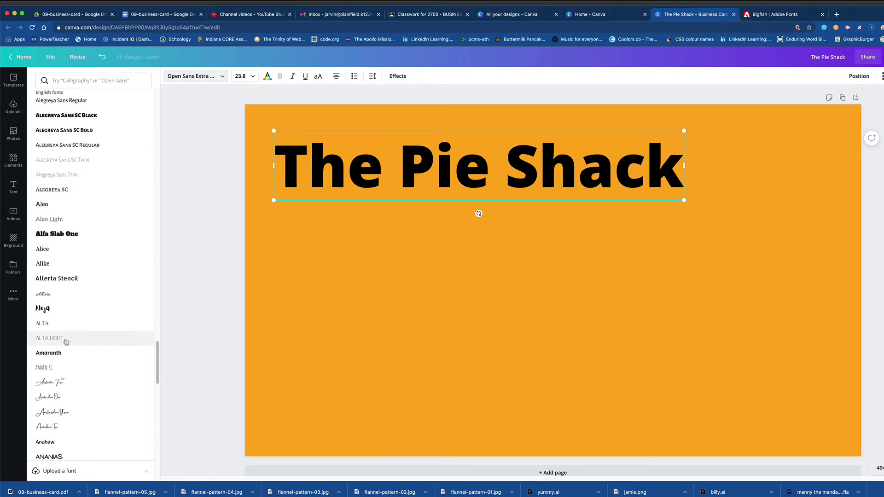
scroll(66, 342, down, 4)
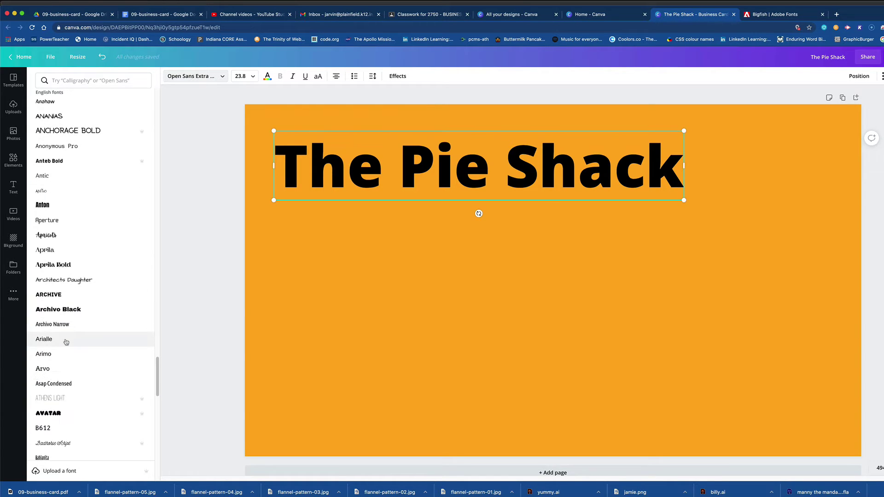
scroll(66, 342, down, 17)
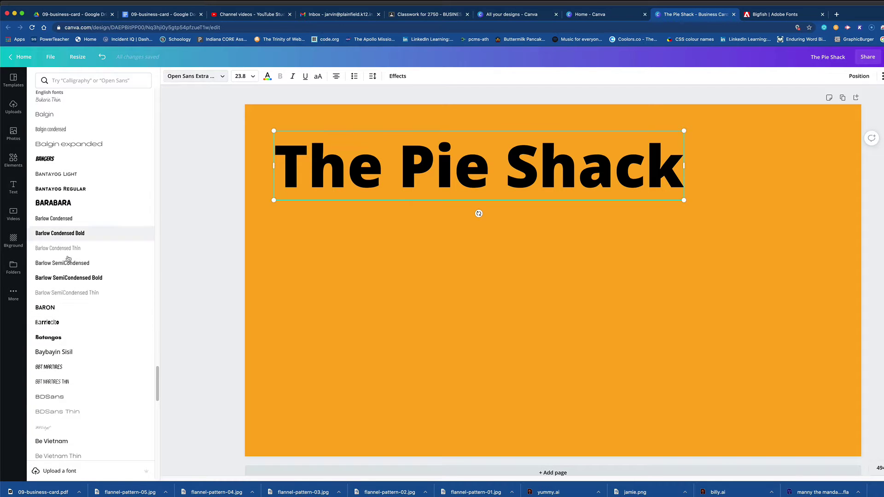
scroll(60, 313, down, 9)
scroll(57, 316, down, 3)
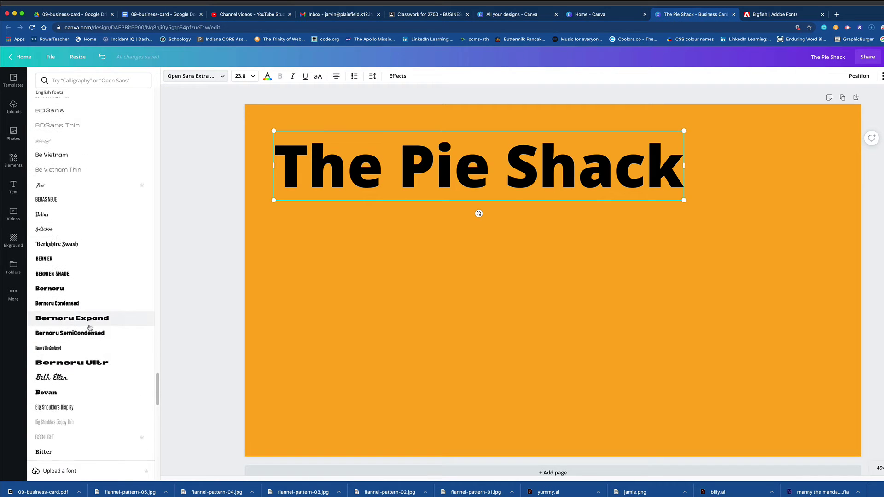
scroll(69, 331, down, 2)
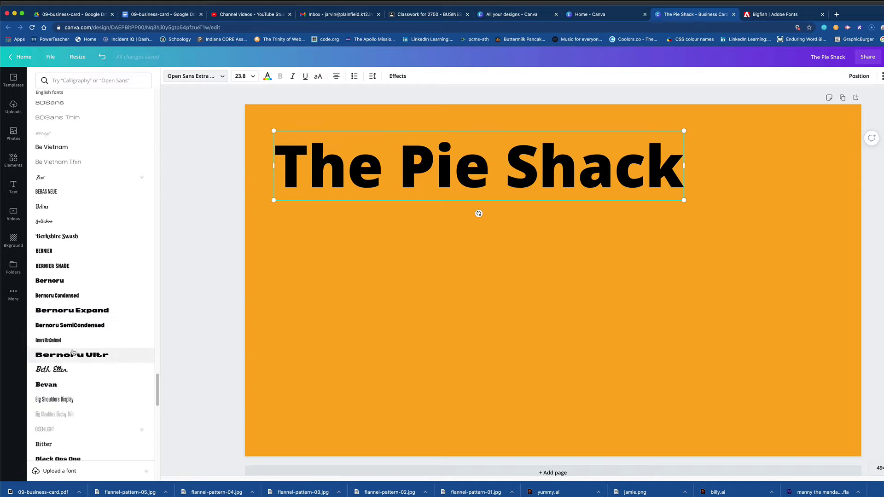
click(51, 340)
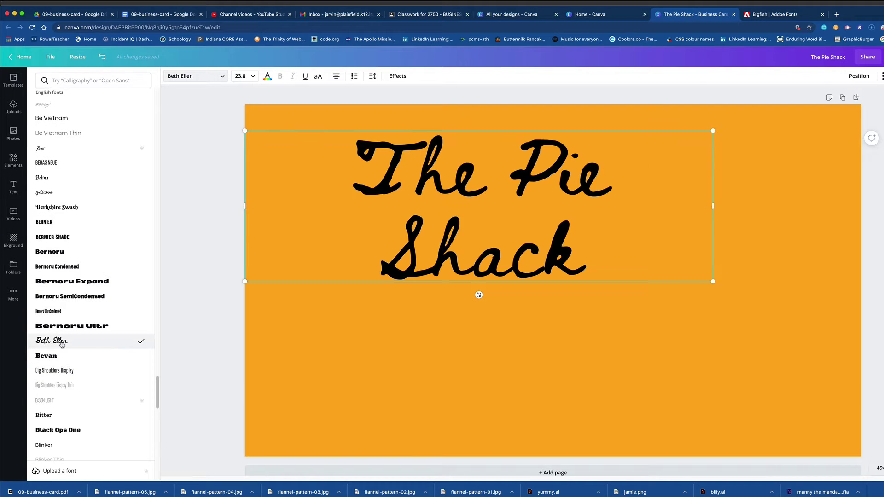
Switch the heading to Bukhari Script and nudge it slightly left.
scroll(69, 366, down, 8)
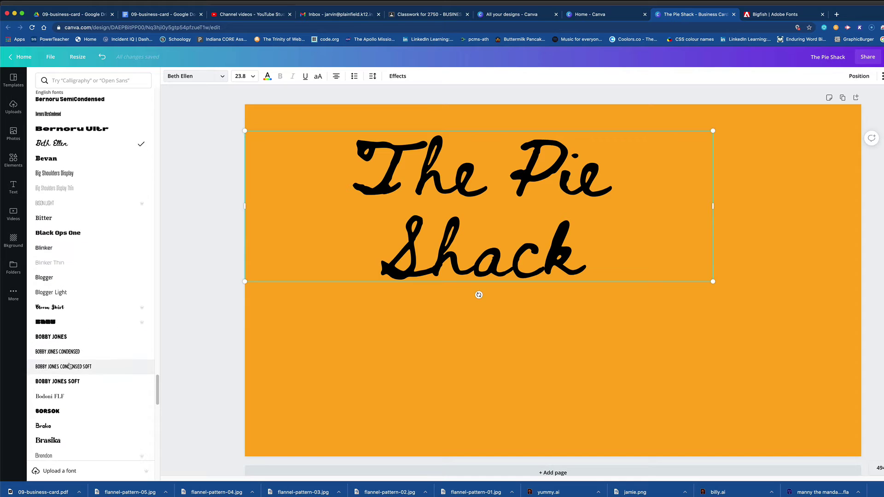
scroll(70, 366, down, 12)
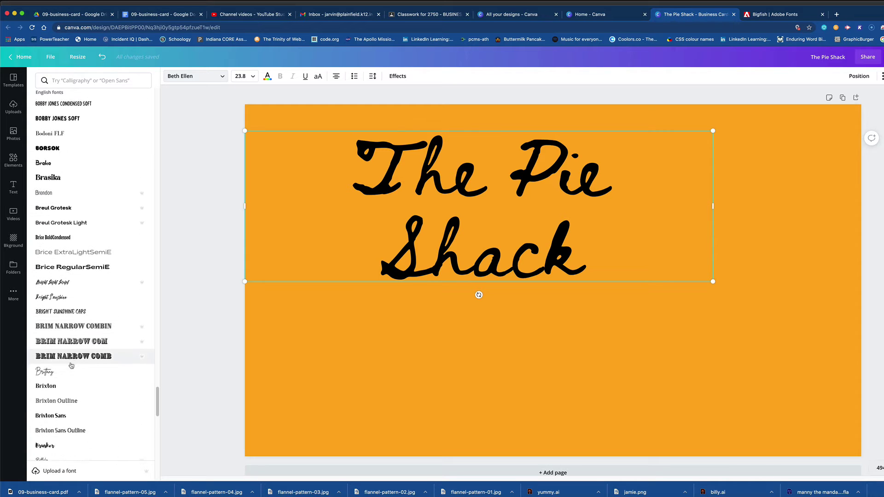
scroll(71, 366, down, 6)
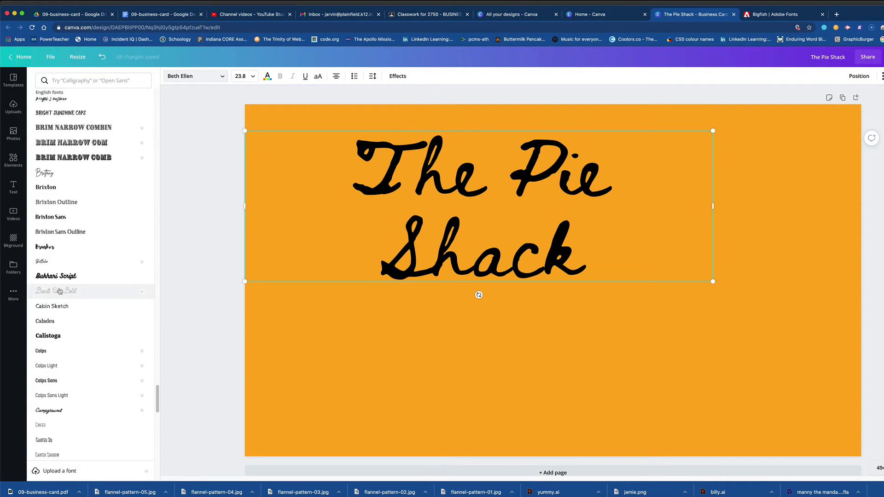
click(55, 277)
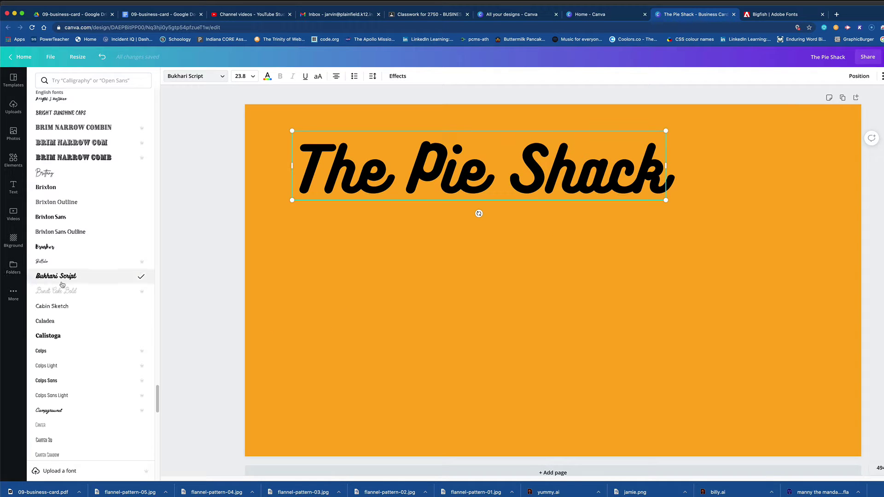
drag(422, 177, 398, 177)
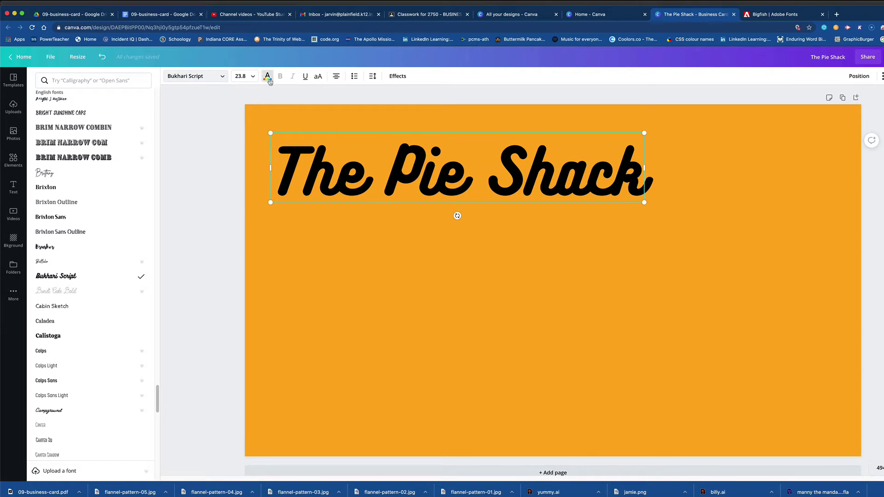
Color The Pie Shack heading with the default yellow swatch, then bring up text Effects.
click(268, 80)
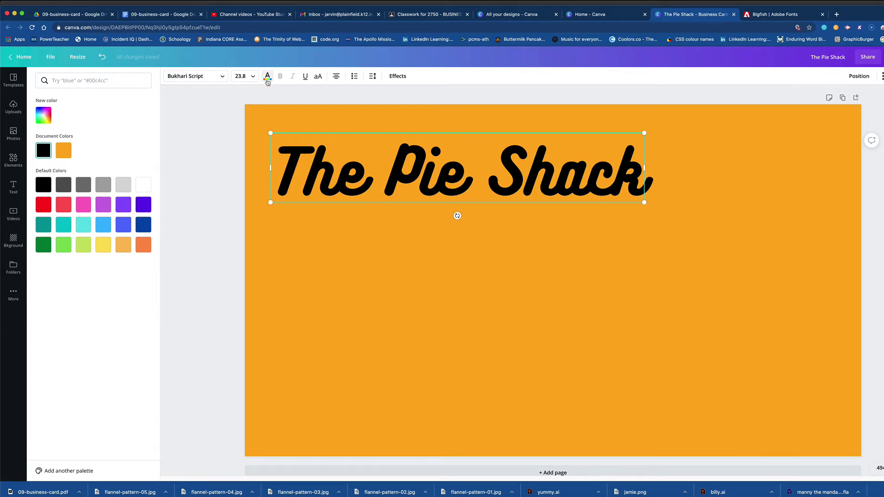
click(104, 249)
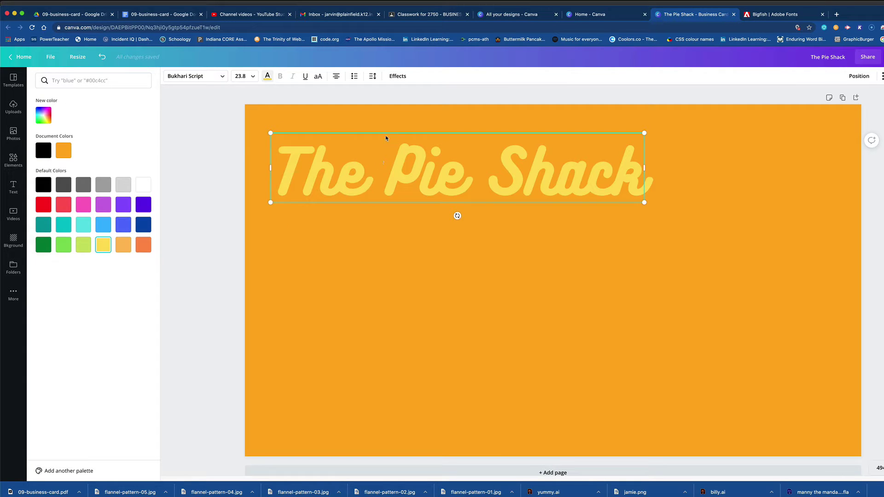
click(399, 78)
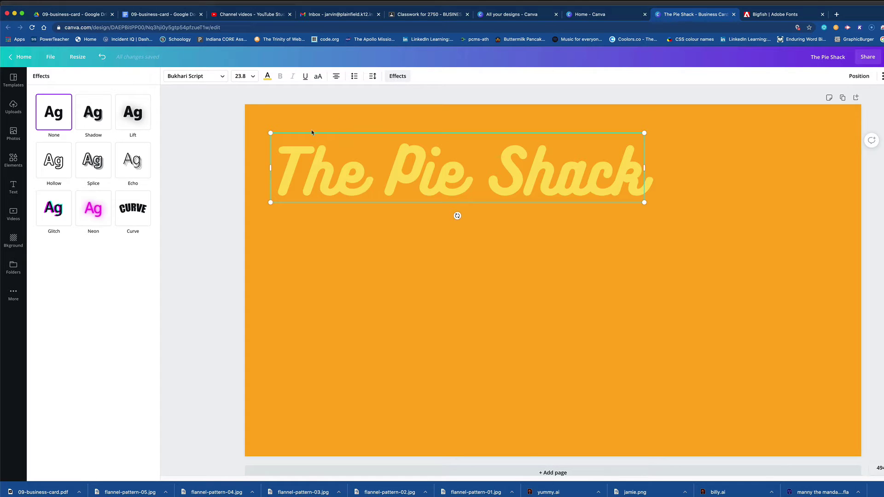
Give the heading a black Shadow effect with transparency 64, nudging it slightly right.
click(99, 125)
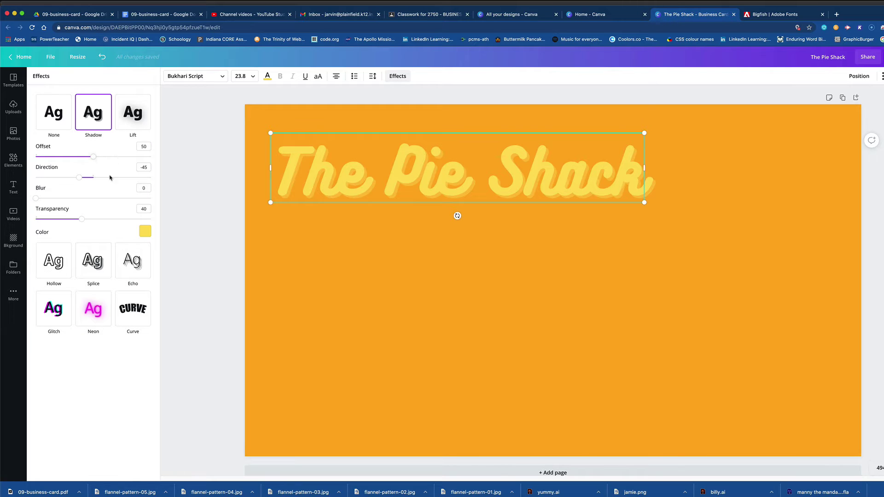
click(145, 231)
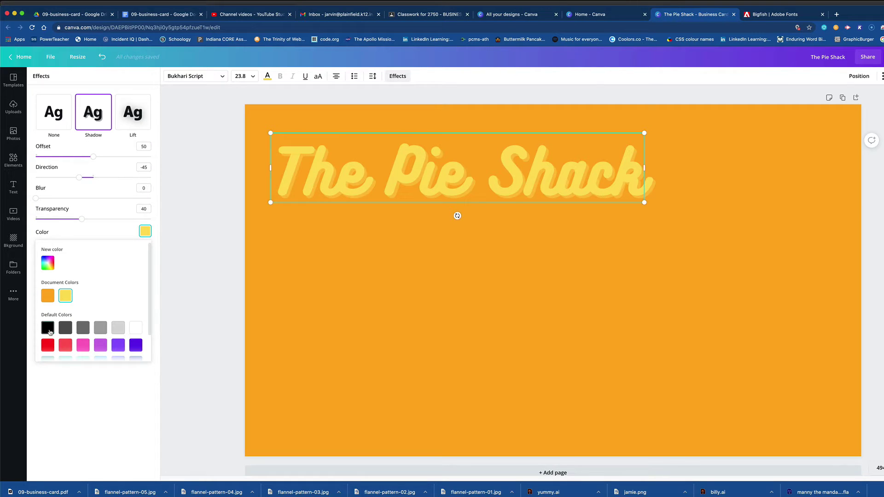
click(47, 327)
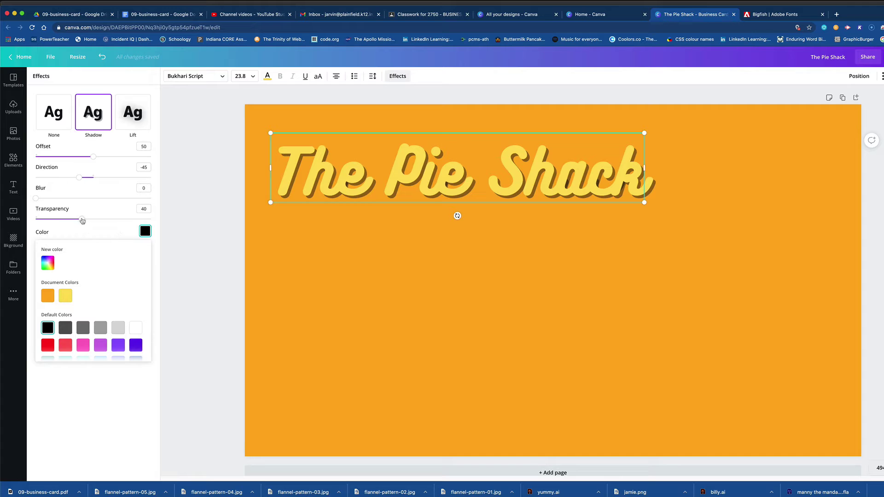
drag(82, 218, 109, 221)
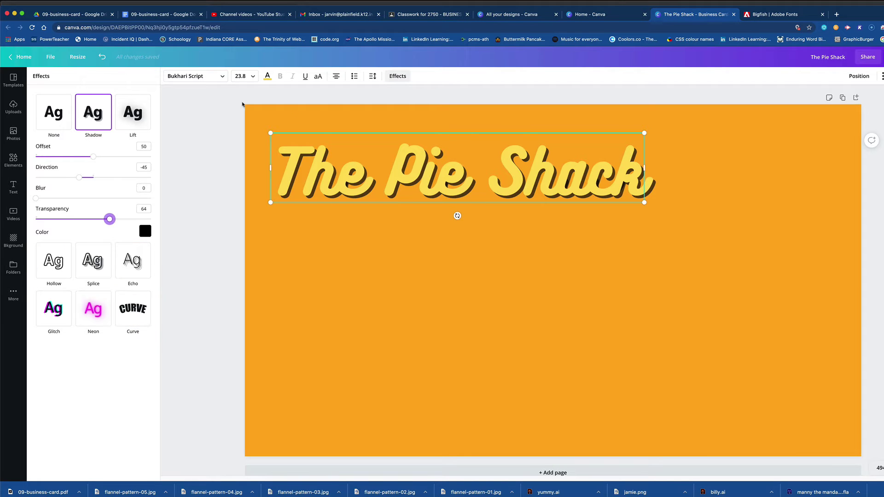
drag(459, 197, 461, 195)
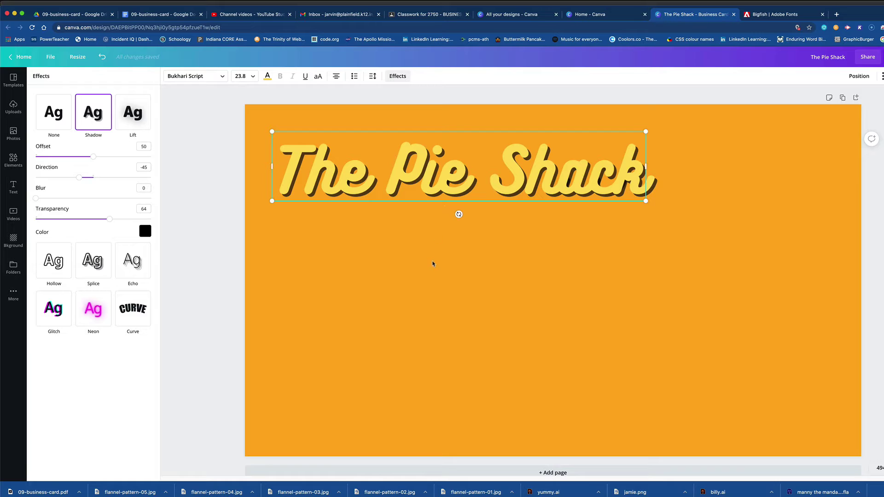
key(Escape)
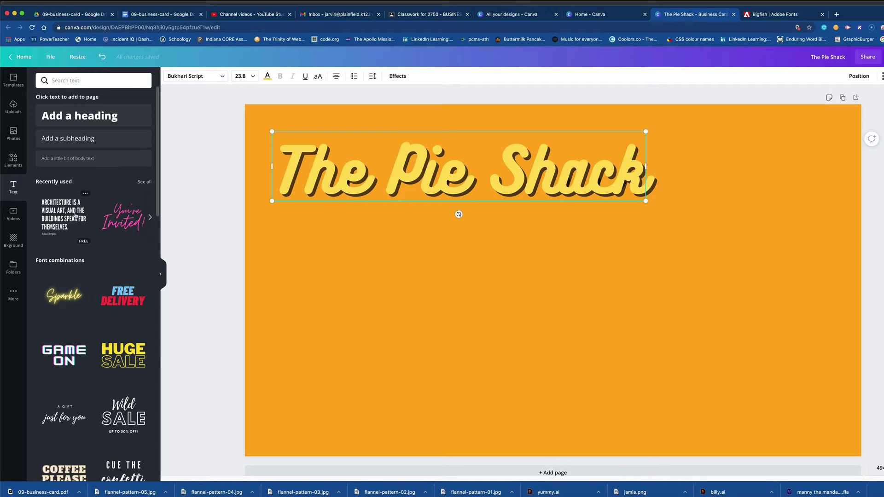
Search the Photos library for 'pie clip art' and skim the results.
click(13, 133)
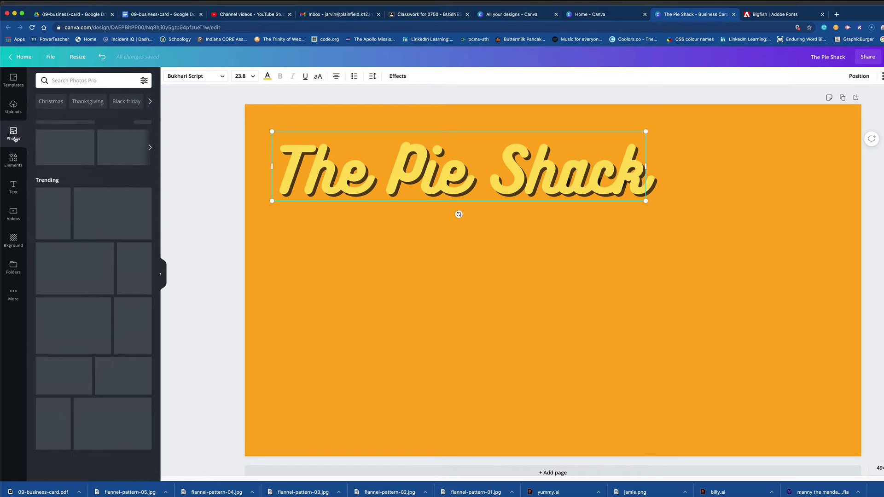
click(60, 80)
text(pie)
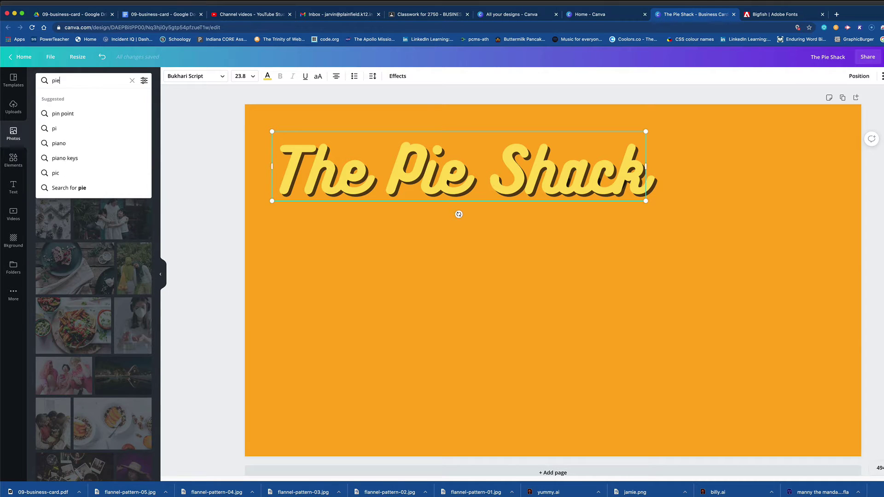
text( clip art)
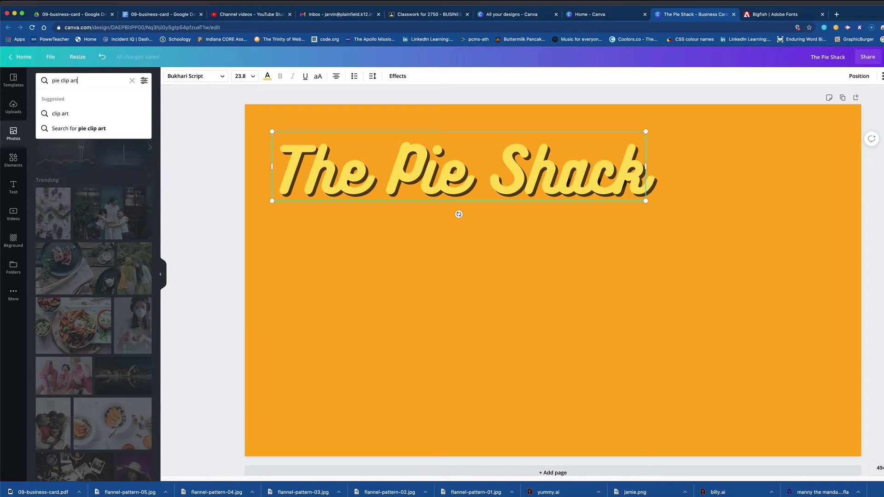
key(Return)
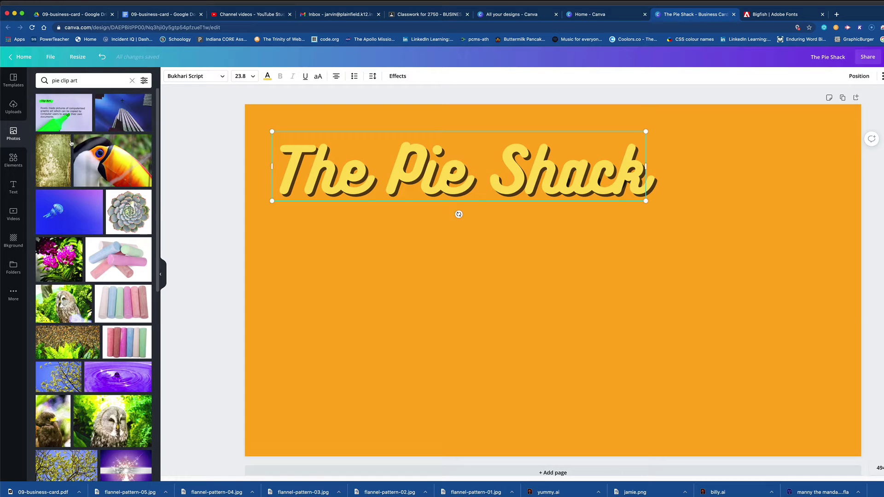
scroll(98, 261, down, 5)
scroll(97, 262, down, 10)
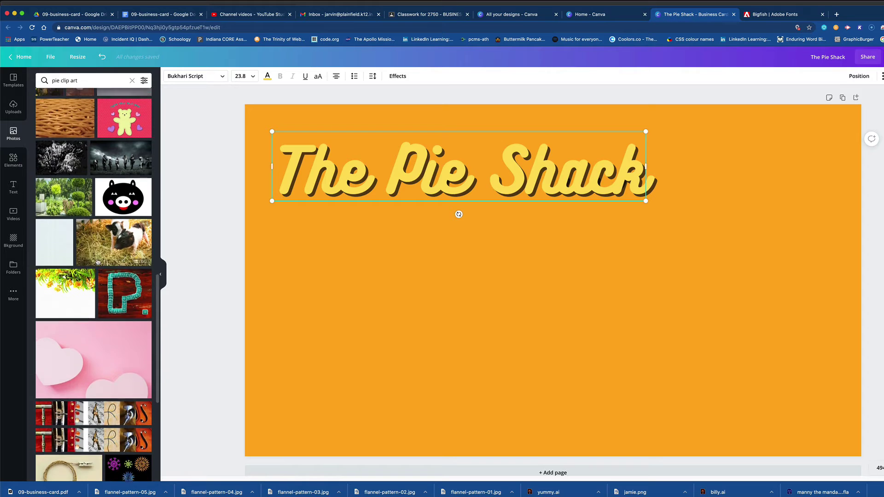
scroll(97, 262, up, 1)
scroll(97, 261, down, 6)
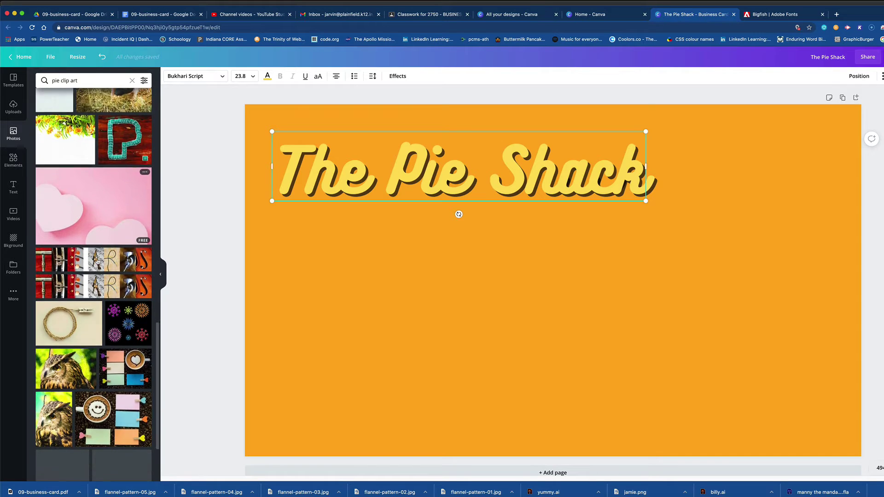
scroll(98, 261, up, 10)
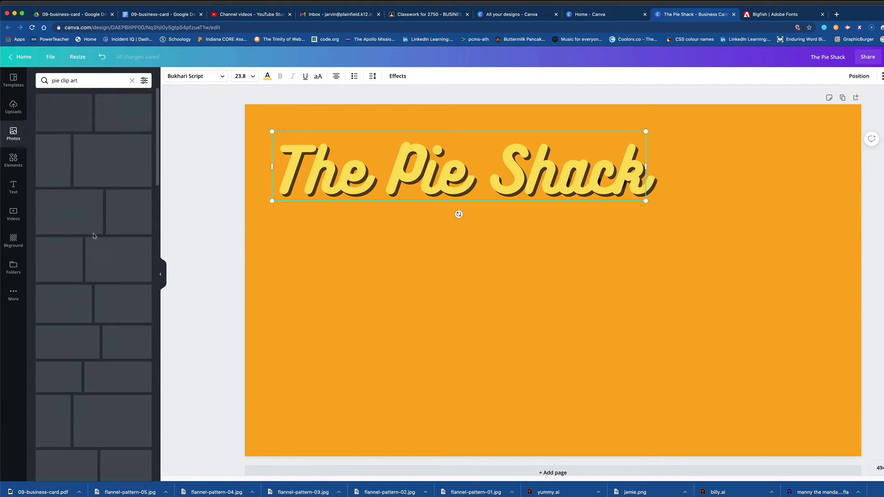
Scroll a long way down through the pie clipart photo results.
click(86, 81)
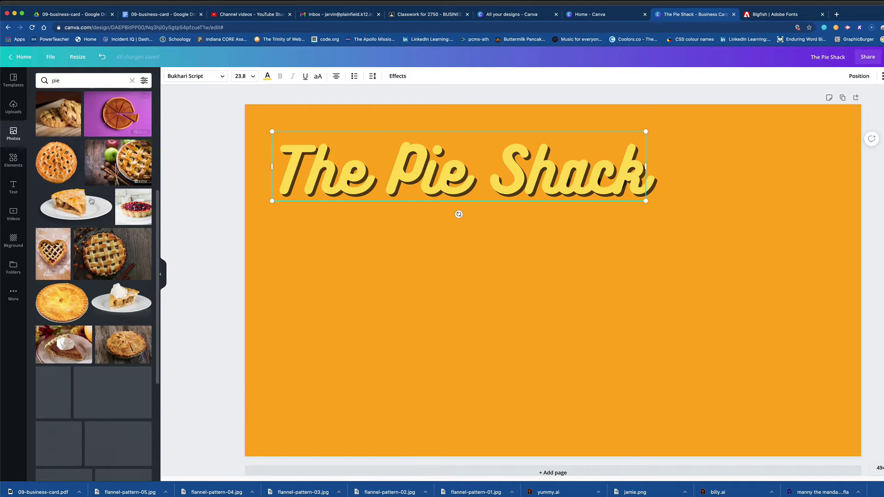
scroll(91, 200, down, 5)
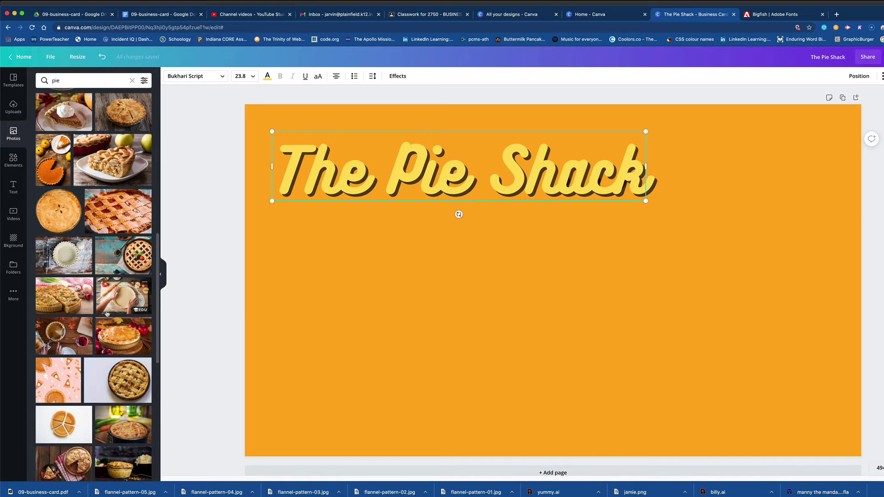
scroll(106, 314, down, 5)
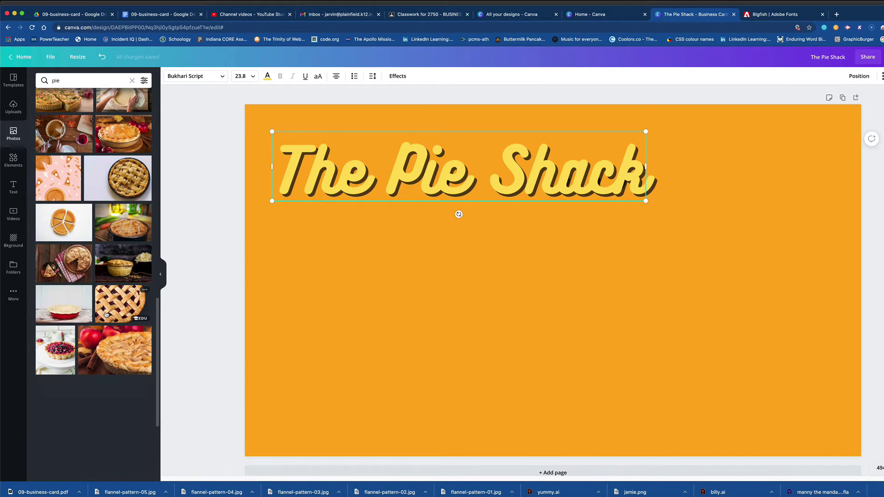
scroll(106, 314, down, 5)
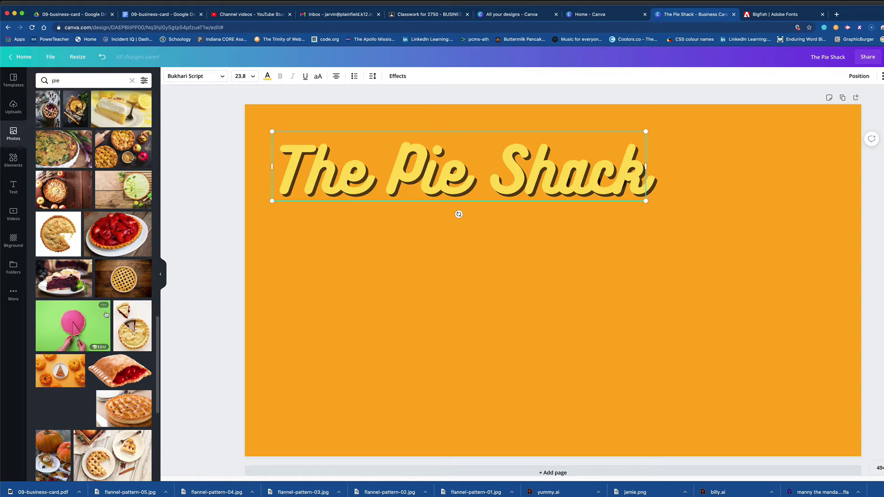
scroll(106, 315, down, 10)
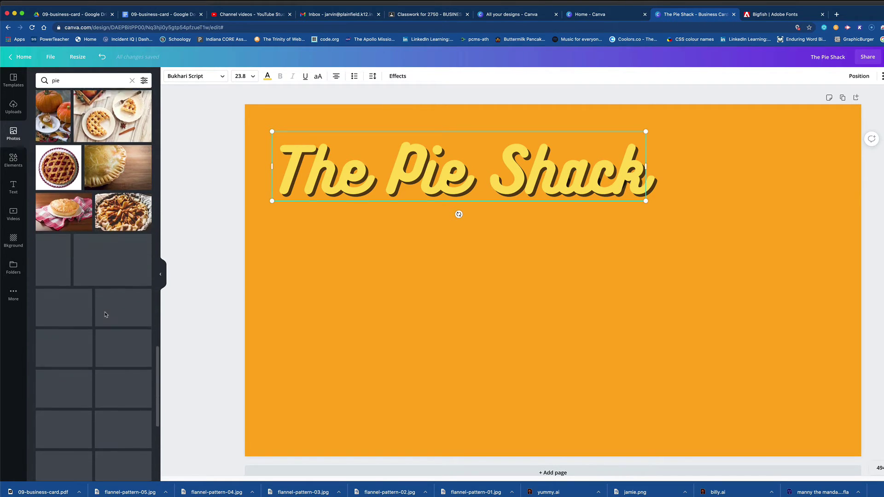
scroll(105, 315, down, 2)
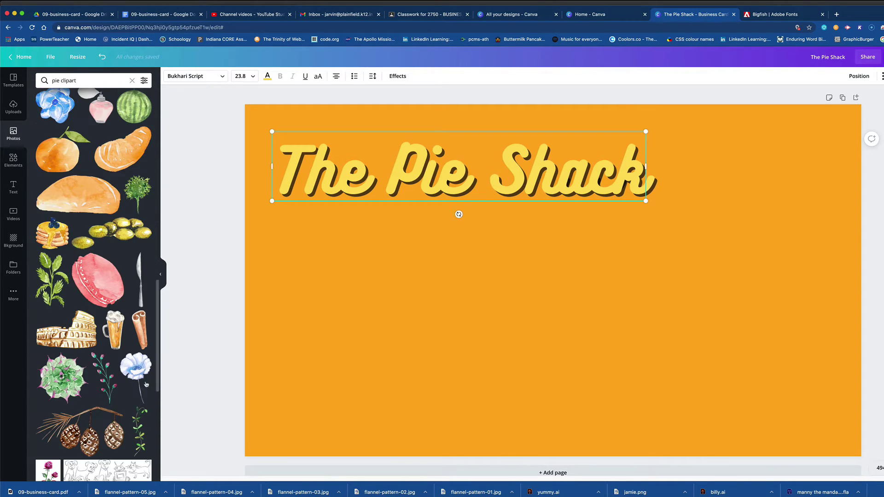
scroll(97, 350, down, 8)
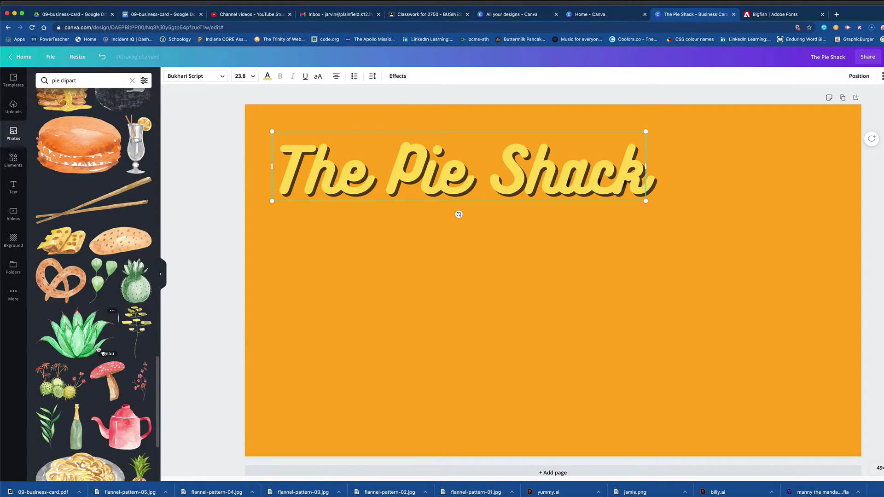
scroll(97, 350, down, 8)
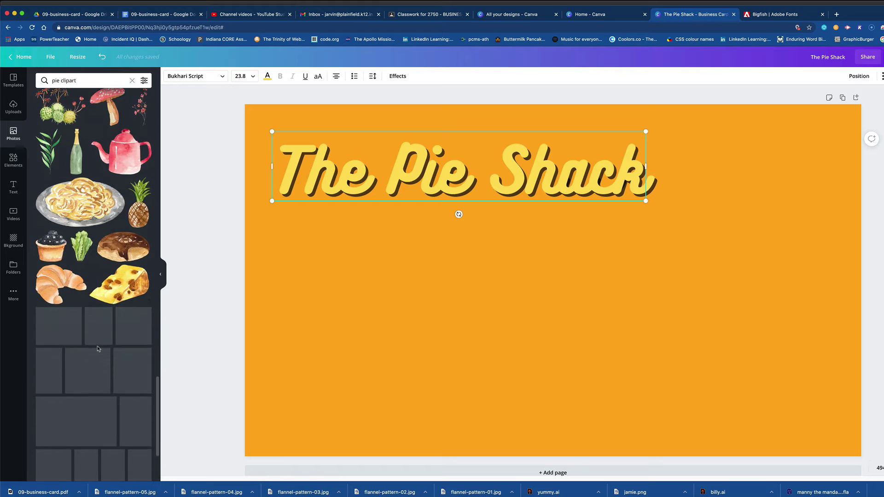
scroll(97, 350, down, 3)
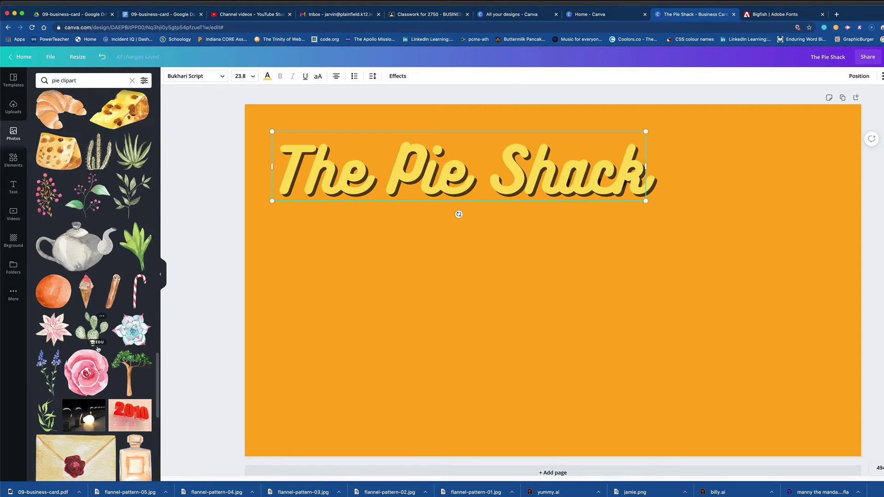
scroll(98, 349, down, 3)
scroll(98, 349, down, 8)
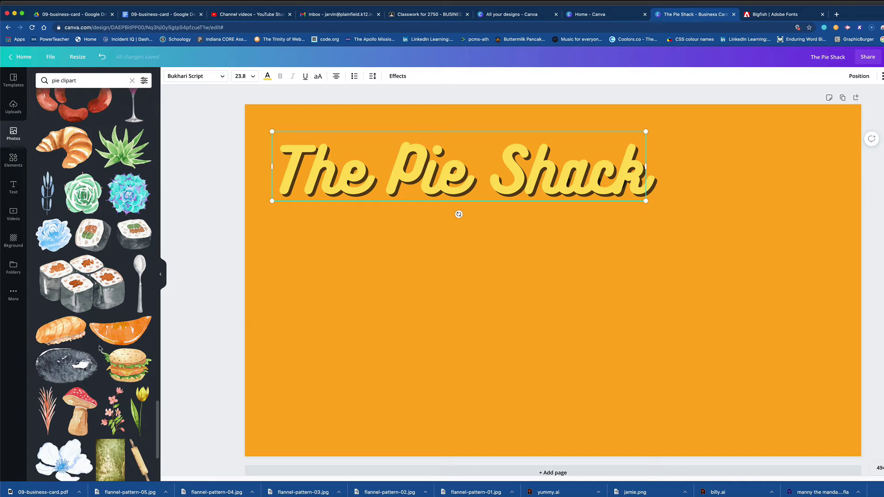
scroll(99, 348, down, 10)
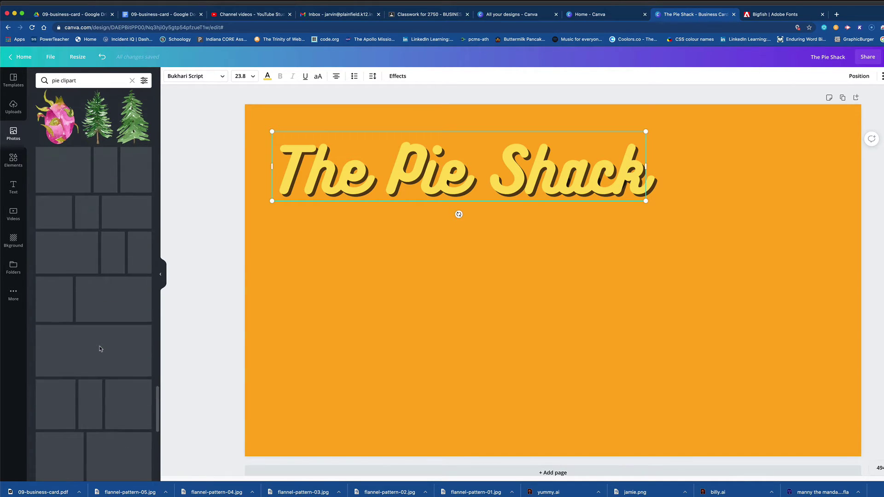
Search Photos for just 'pie' and add the apple pie slice photo to the card.
click(96, 83)
key(BackSpace)
key(BackSpace)
key(BackSpace)
key(BackSpace)
key(BackSpace)
key(BackSpace)
key(BackSpace)
key(BackSpace)
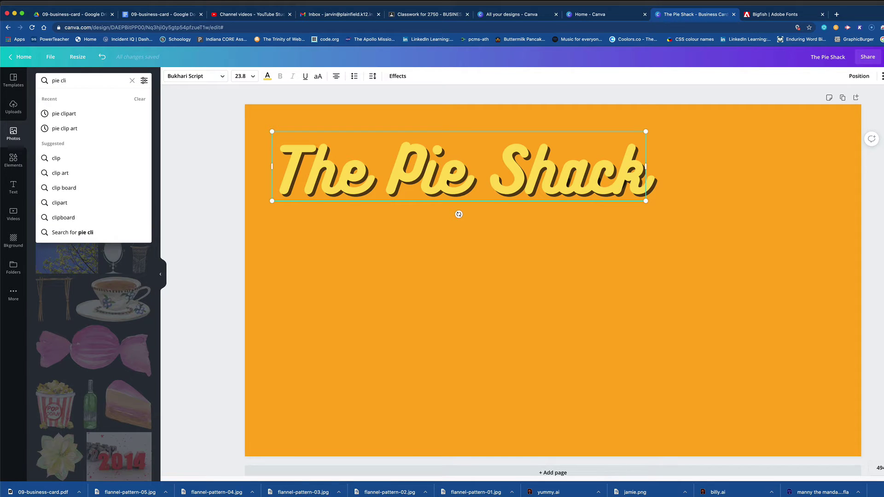
key(Return)
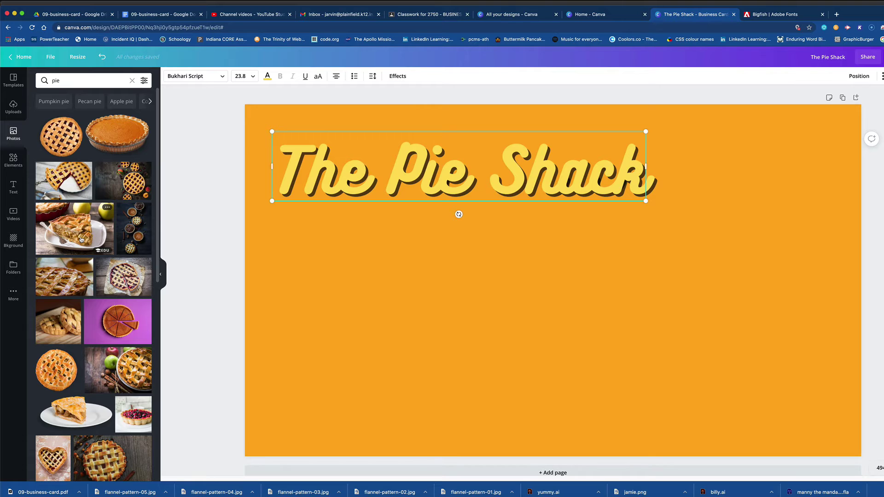
click(81, 240)
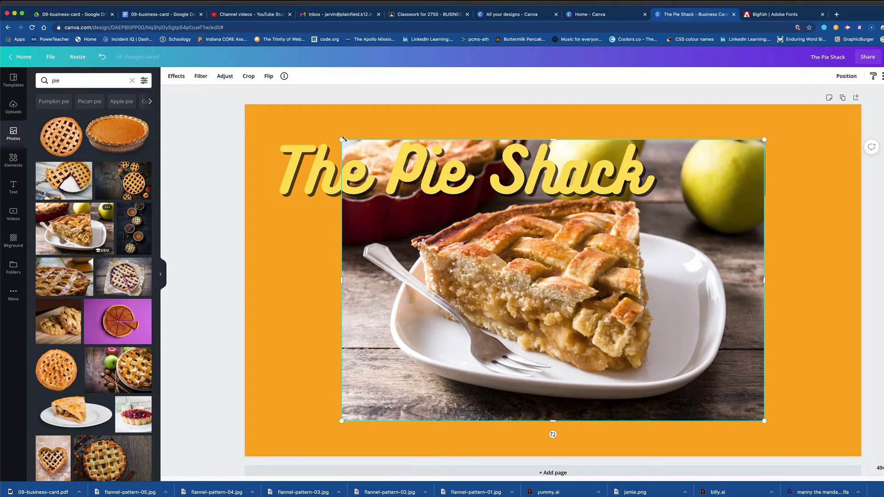
Shrink the pie photo and position it on the card's right side under the heading.
drag(341, 138, 546, 248)
drag(585, 317, 663, 245)
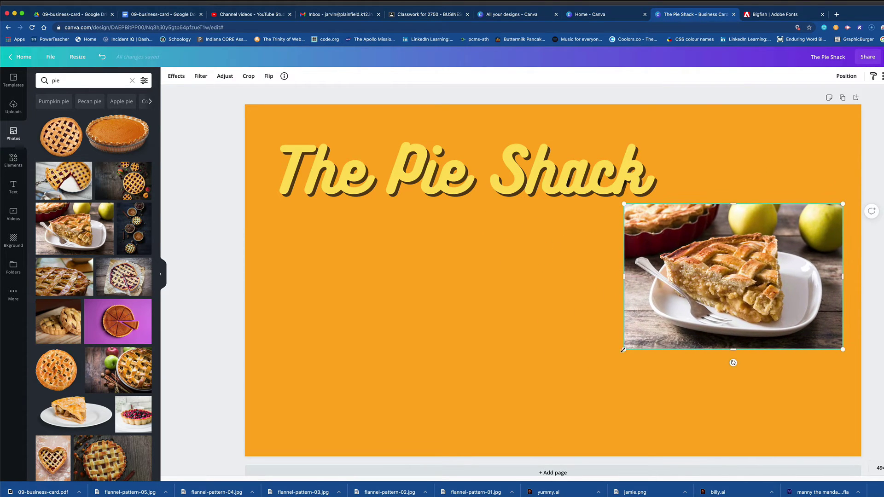
drag(633, 343, 678, 312)
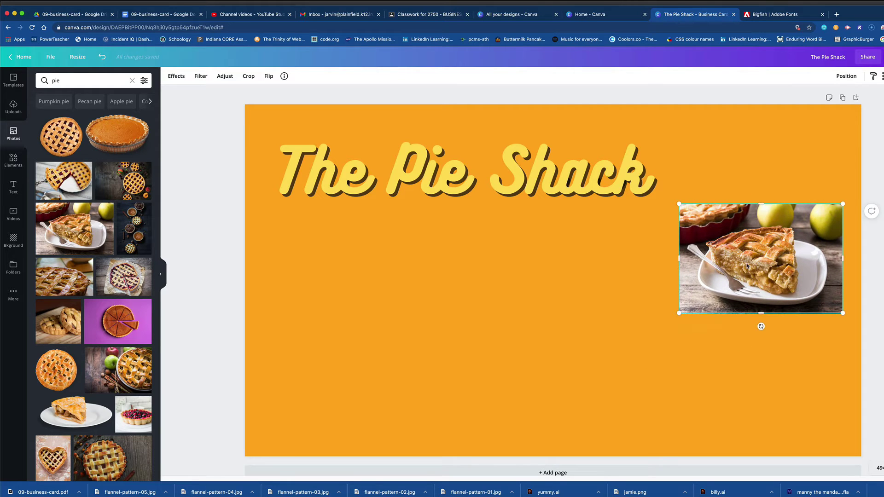
drag(746, 264, 733, 260)
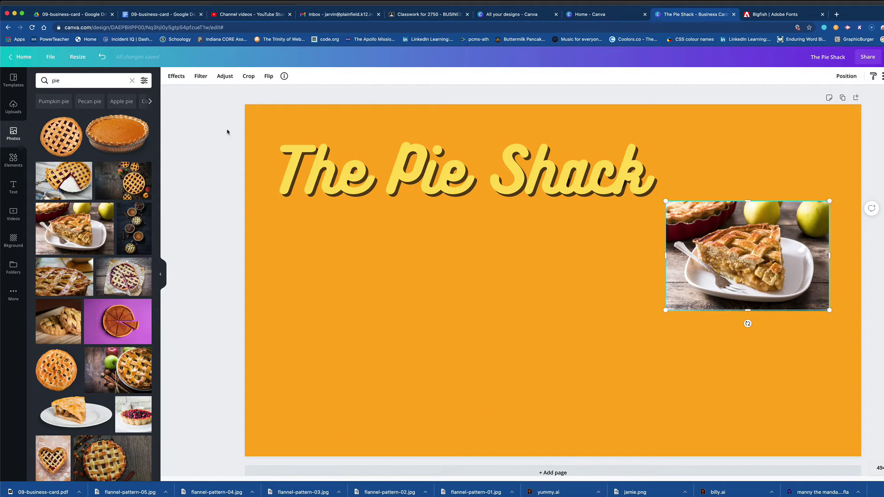
Add a subheading text box and move it under the heading on the left.
click(14, 186)
click(83, 138)
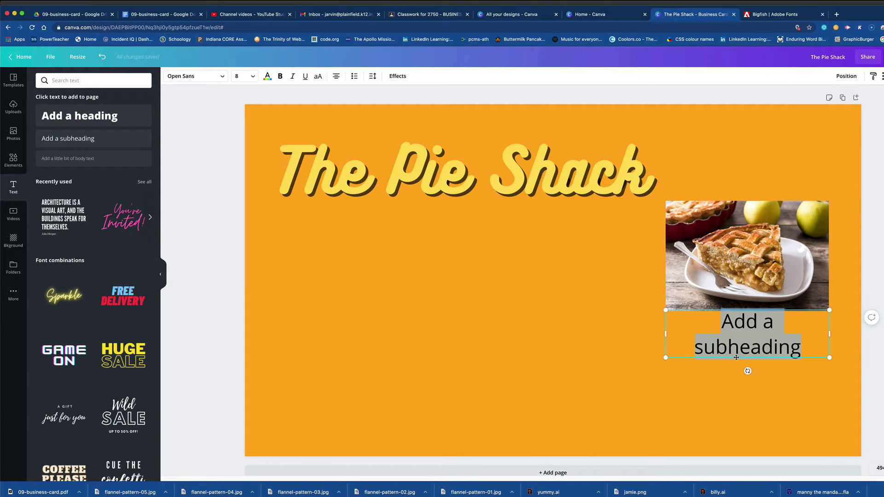
drag(736, 358, 356, 270)
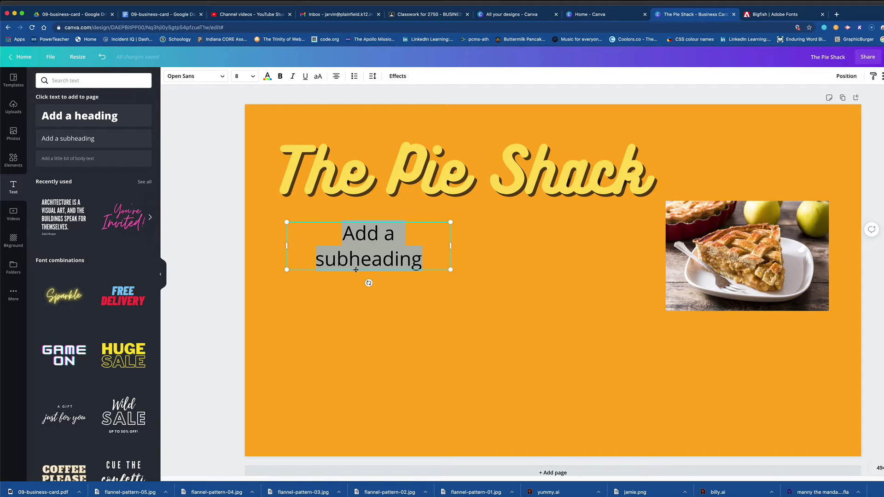
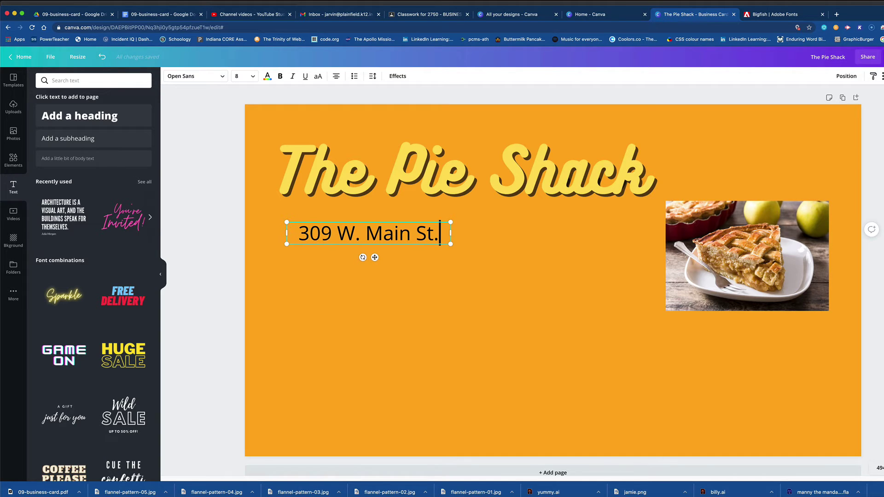
Type the shop's street address, then its city, state and ZIP on a second line.
key(Return)
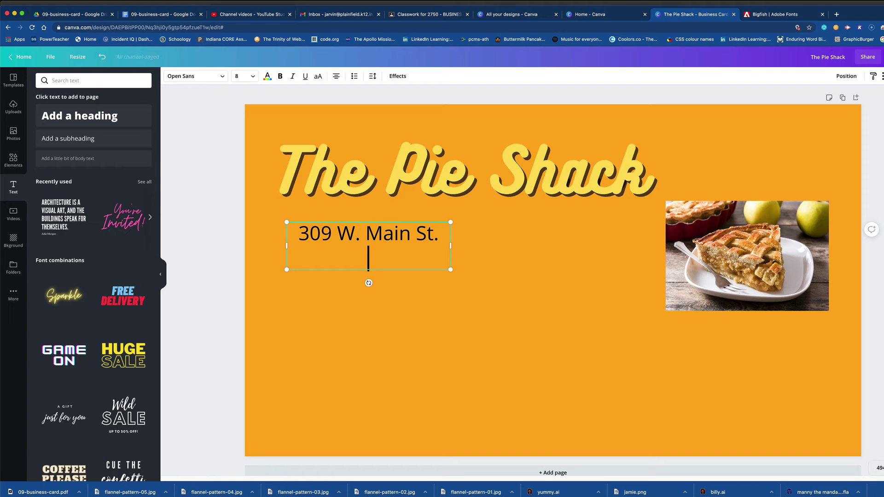
text(Plainfield ()
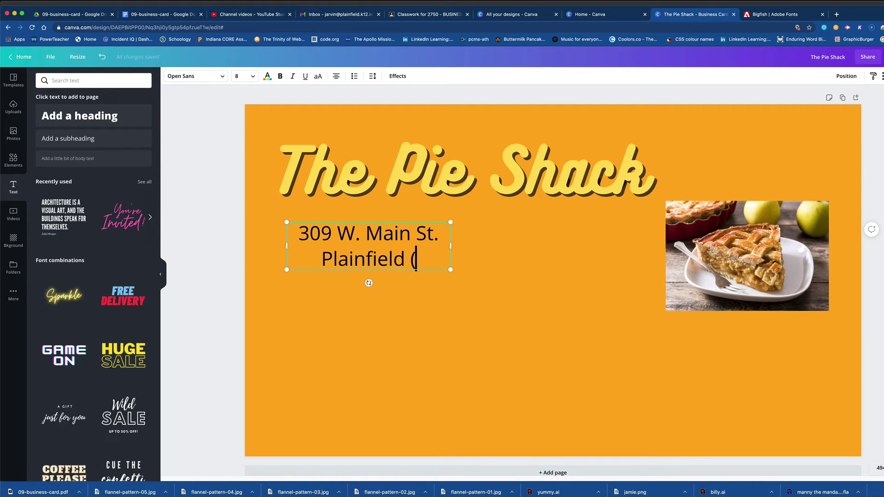
key(super+alt+i)
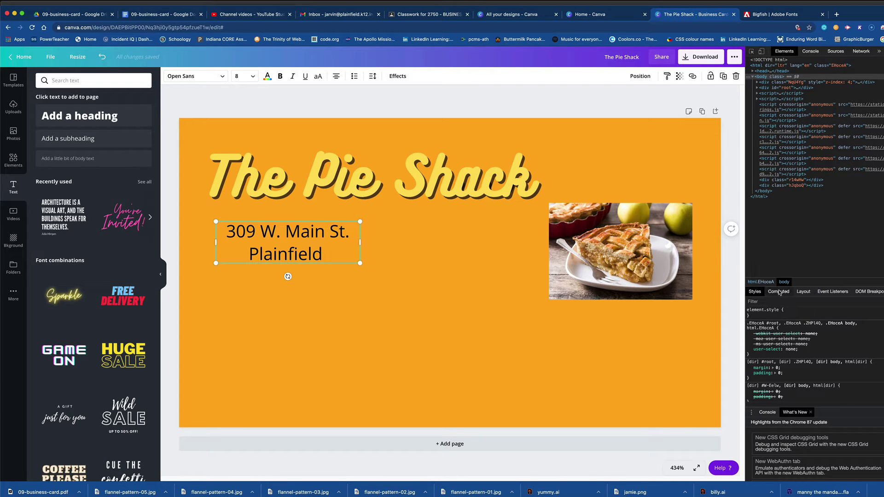
key(super+alt+i)
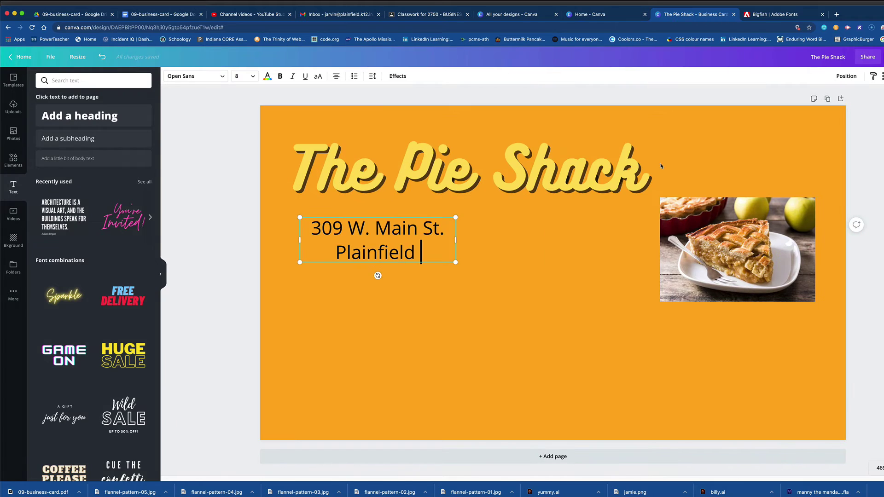
text(In)
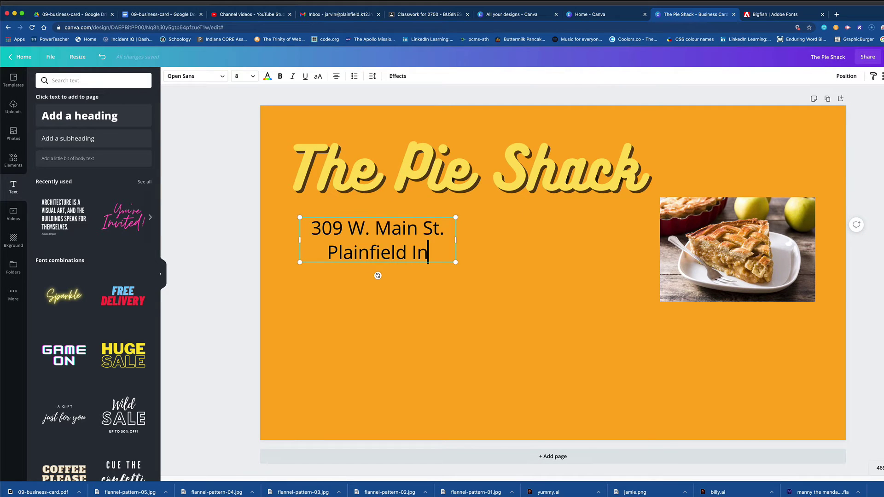
key(BackSpace)
text(N )
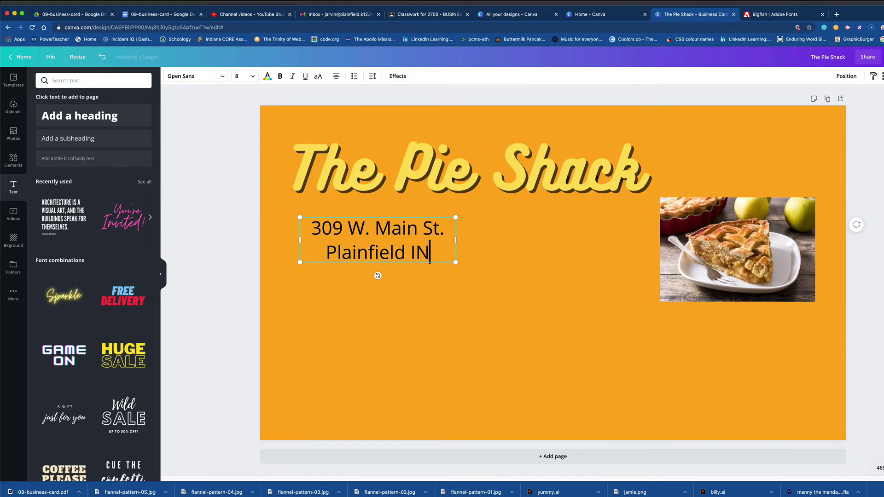
text(4)
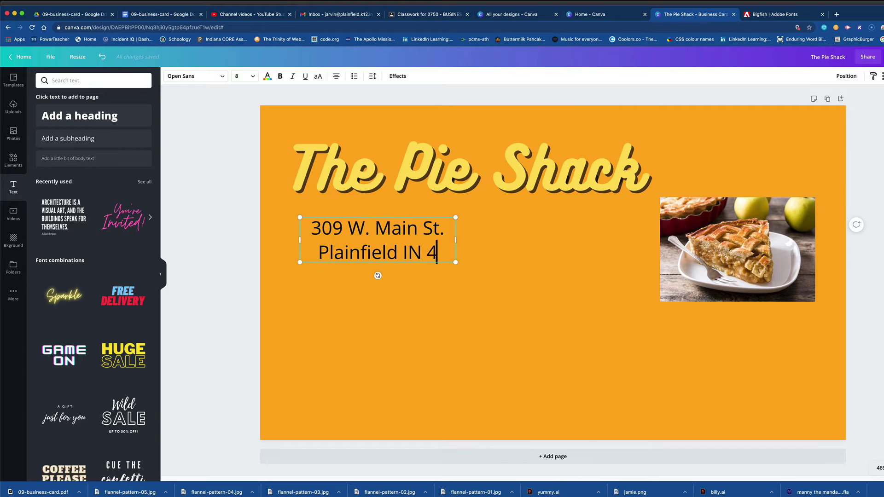
text(6168)
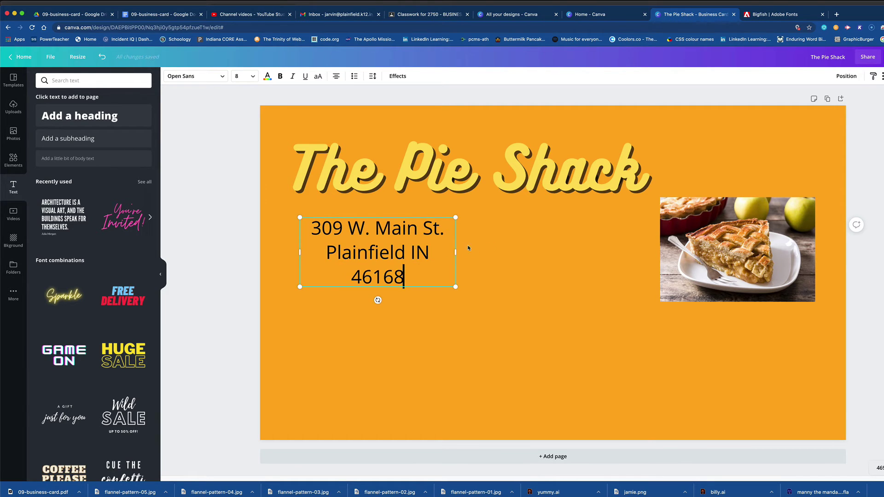
Widen the address box, left-align it, and select the address text.
drag(455, 252, 521, 254)
click(336, 76)
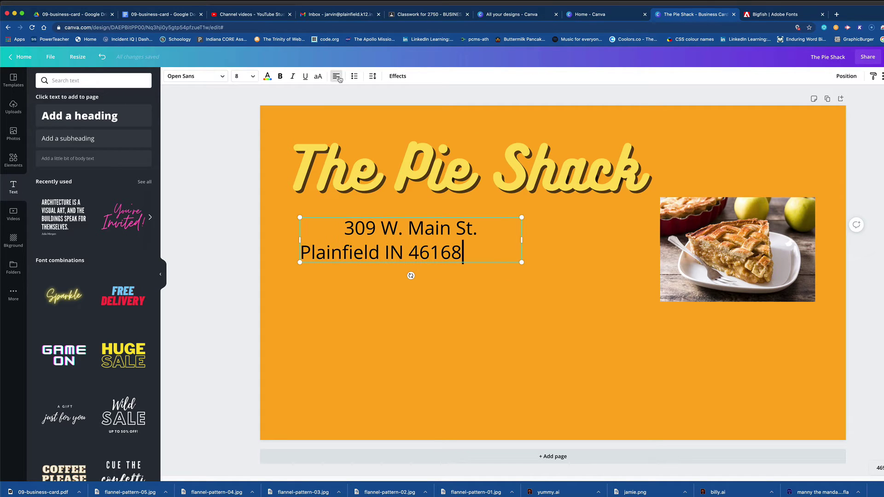
click(462, 252)
drag(461, 253, 358, 230)
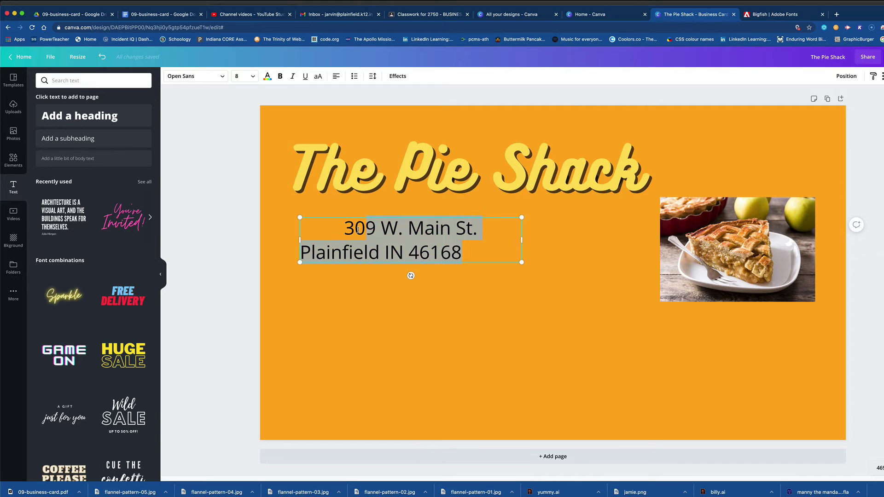
Left-align the address lines, set them in Carter One, and scale the text to 11.
click(335, 76)
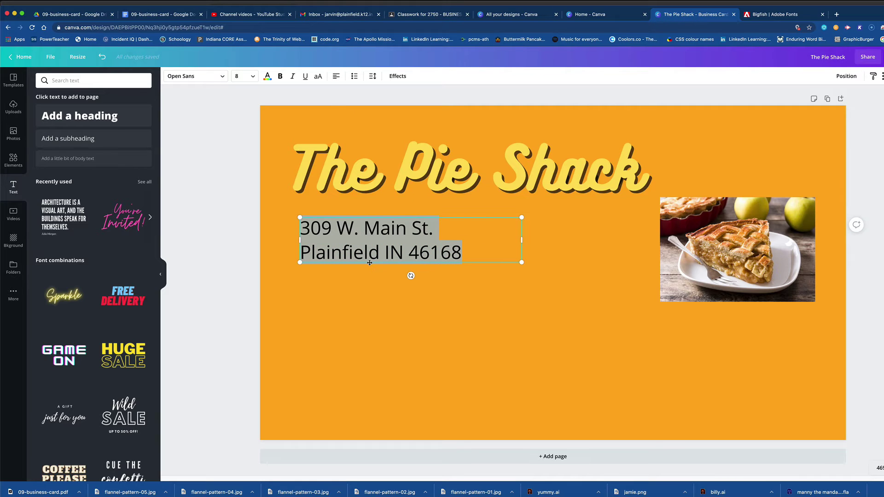
drag(370, 262, 363, 268)
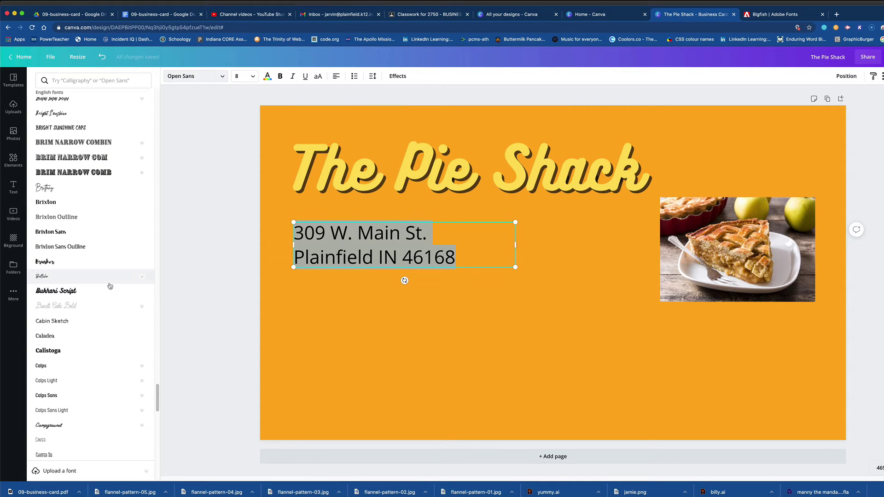
scroll(72, 349, down, 5)
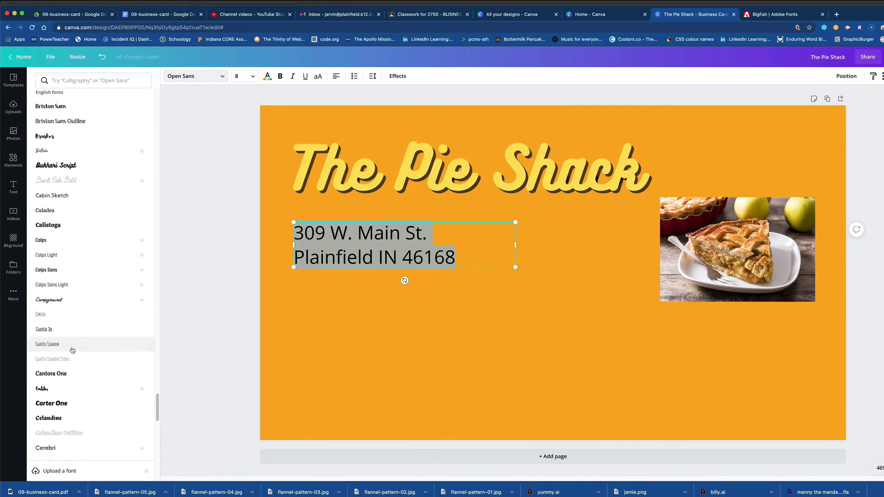
click(59, 338)
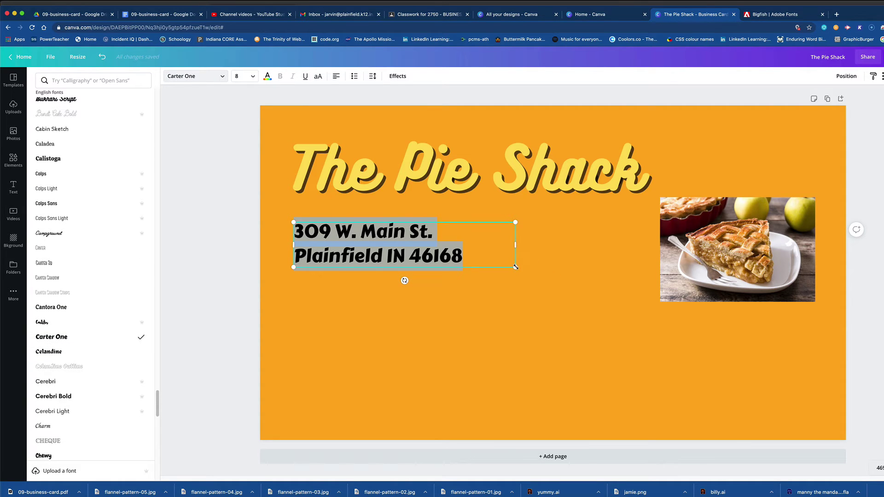
drag(516, 267, 601, 284)
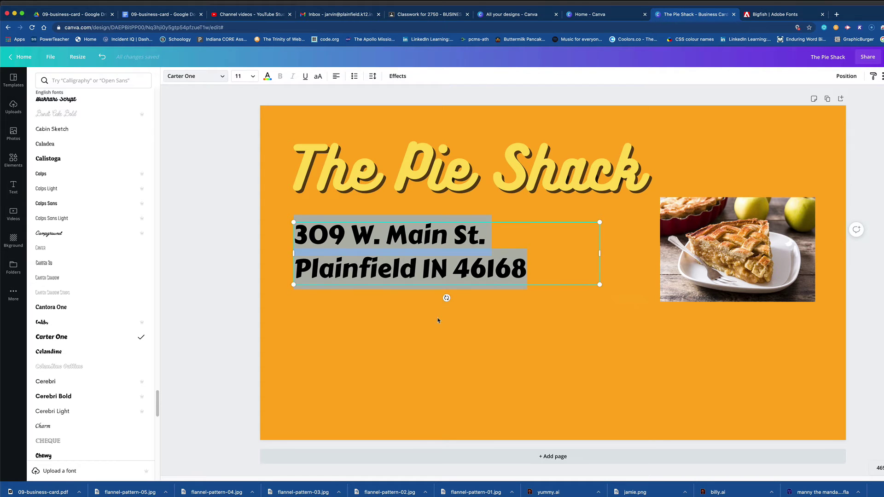
click(370, 338)
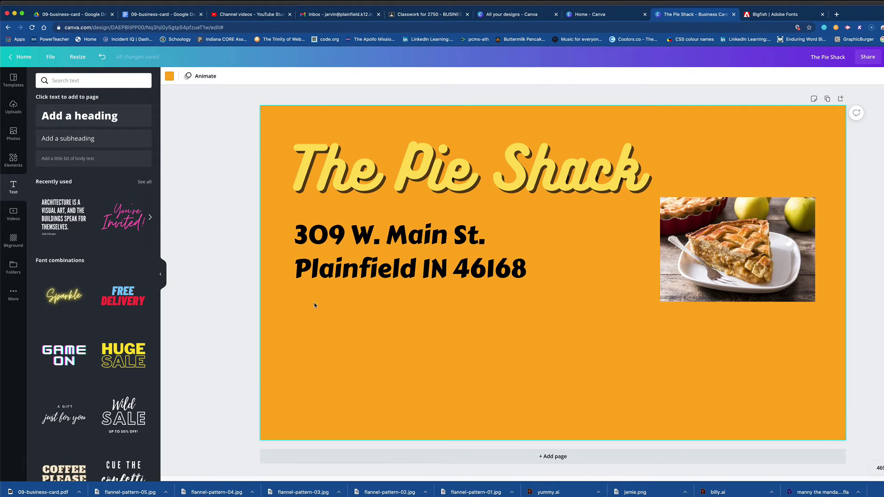
Show all Shapes in the Elements panel and scroll through the shape results.
click(15, 162)
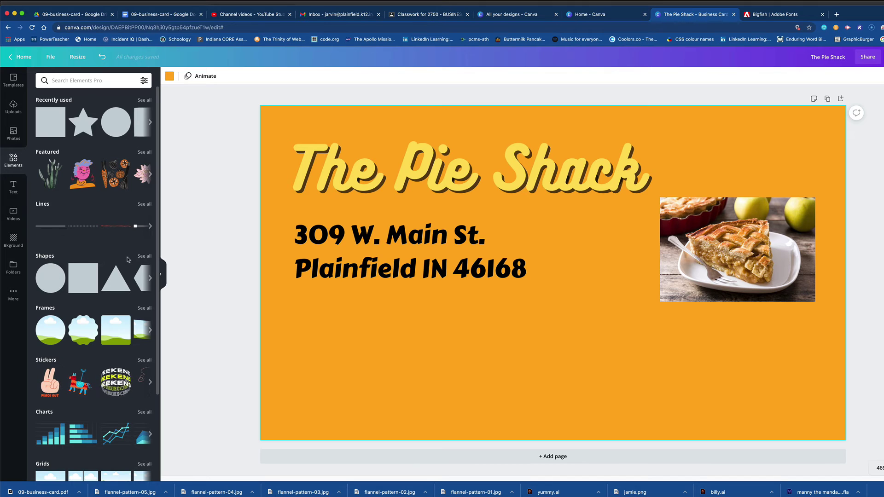
click(144, 256)
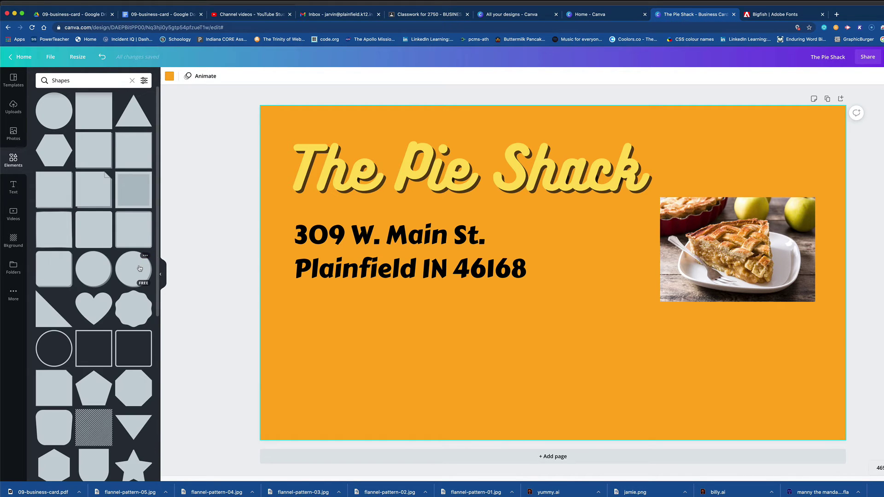
scroll(118, 335, down, 5)
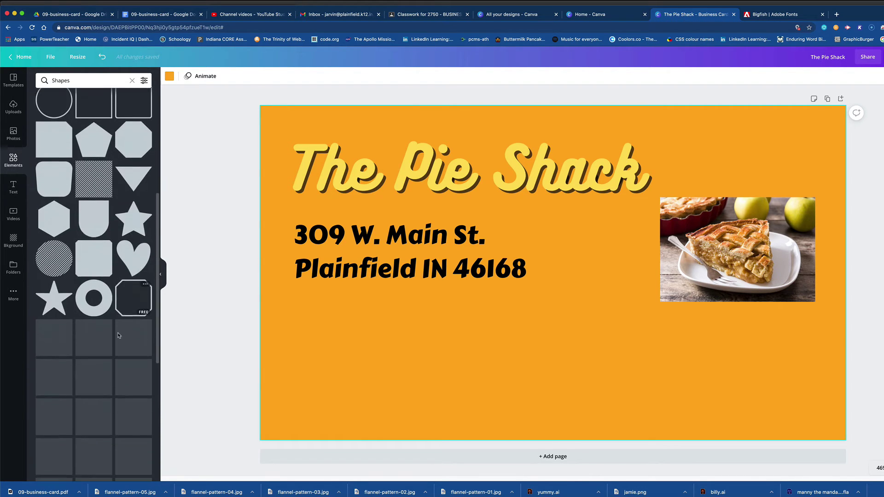
scroll(117, 335, down, 1)
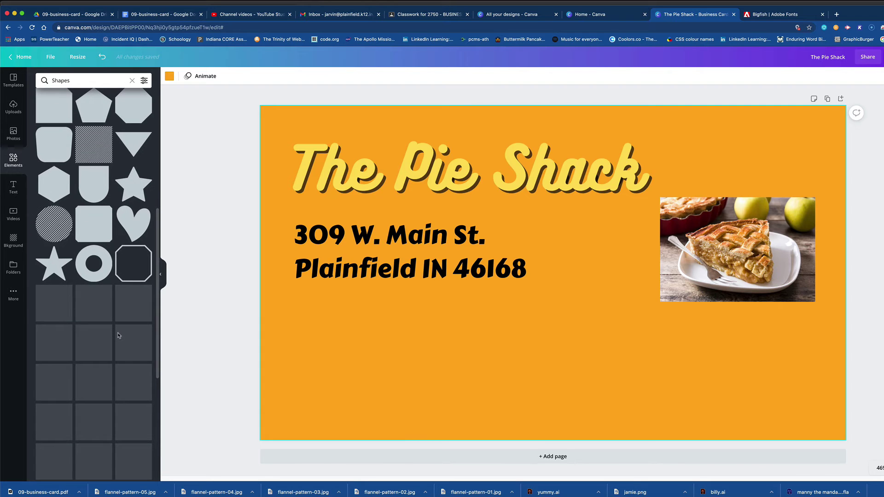
scroll(116, 329, down, 2)
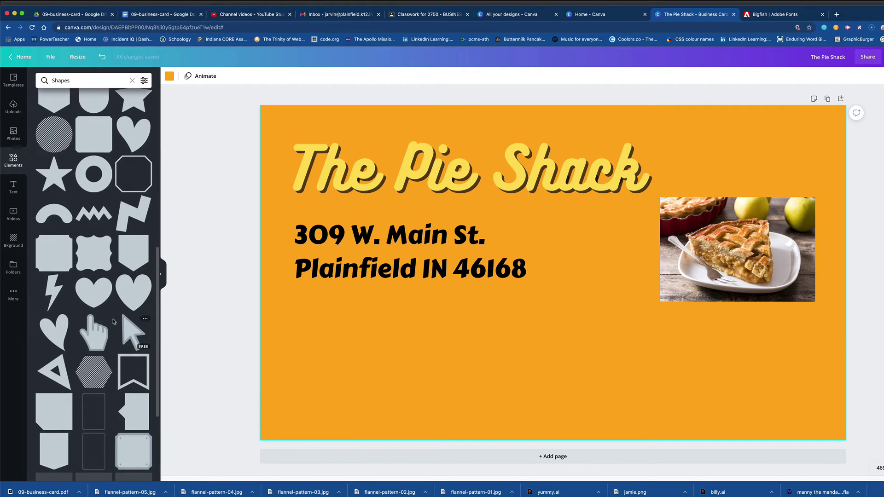
scroll(108, 299, down, 2)
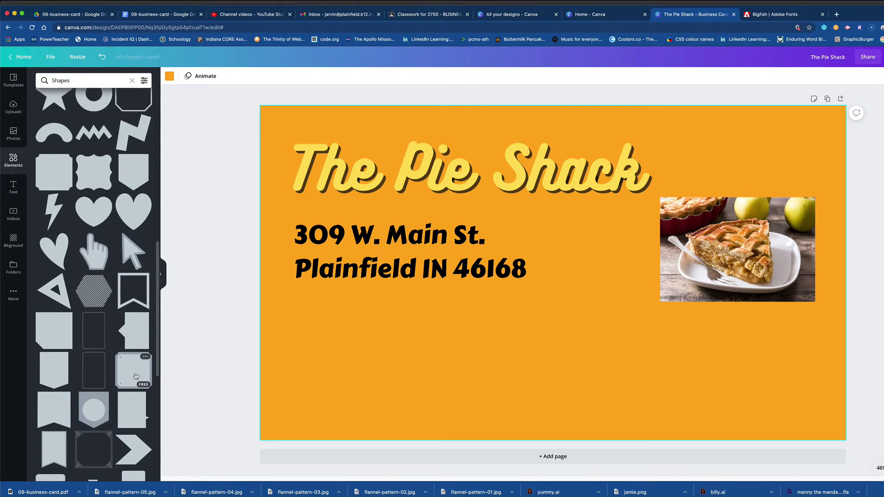
Add the brown plaque frame shape and stretch it into a wide banner below the address.
click(136, 376)
drag(550, 315, 541, 335)
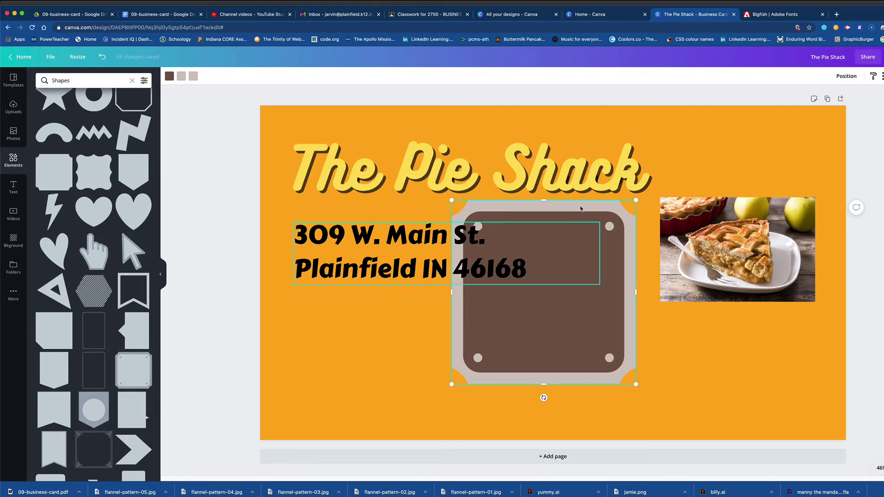
drag(543, 198, 540, 293)
drag(514, 333, 356, 338)
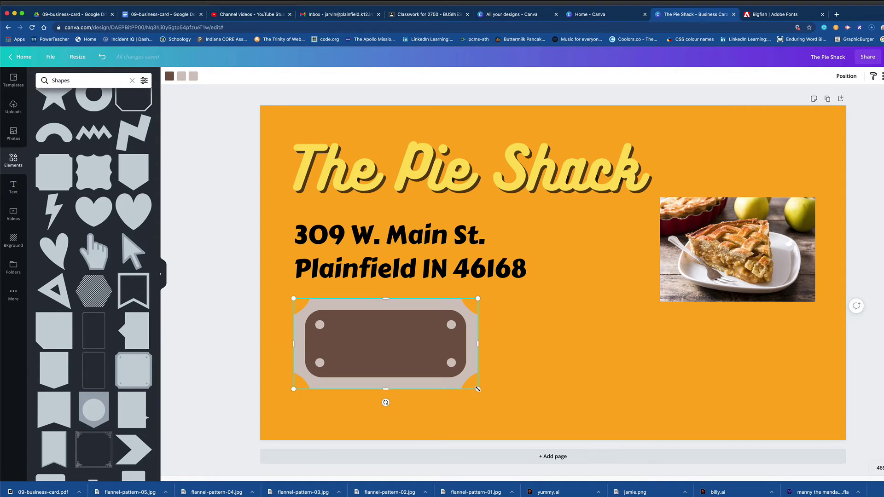
drag(478, 389, 542, 419)
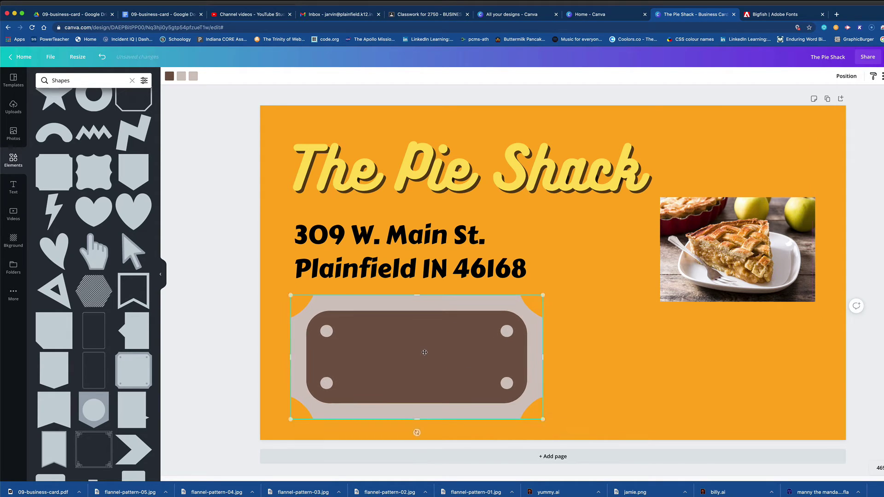
click(575, 362)
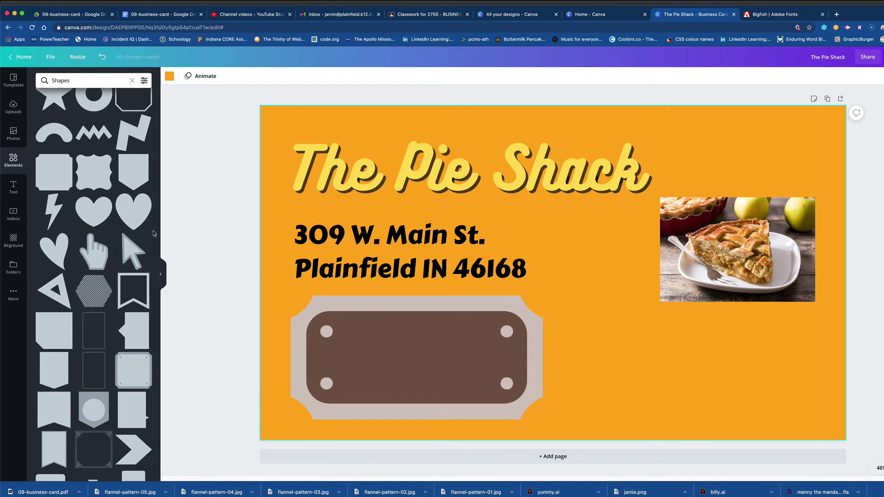
click(14, 187)
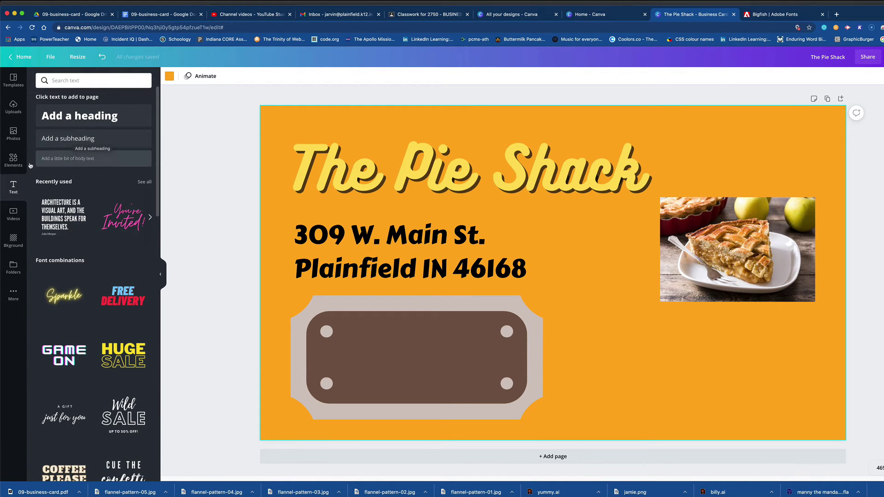
Add a subheading box beside the plaque and type the two slogan lines.
click(72, 138)
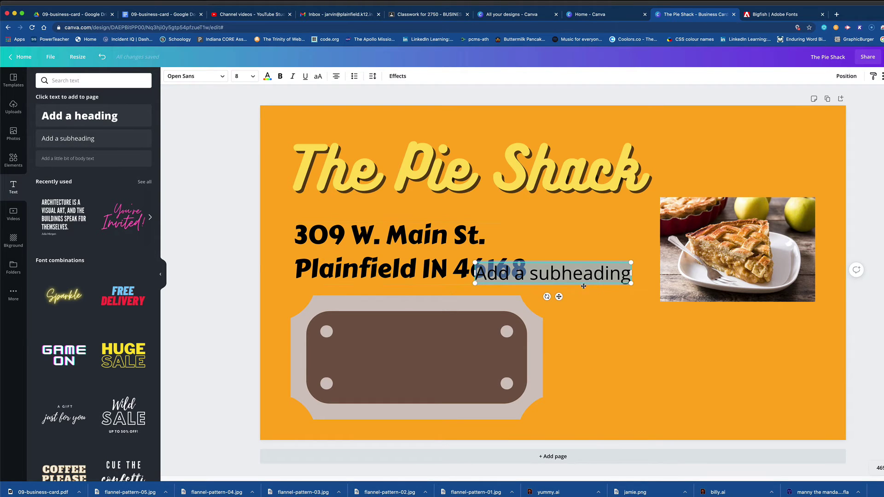
drag(559, 296, 657, 367)
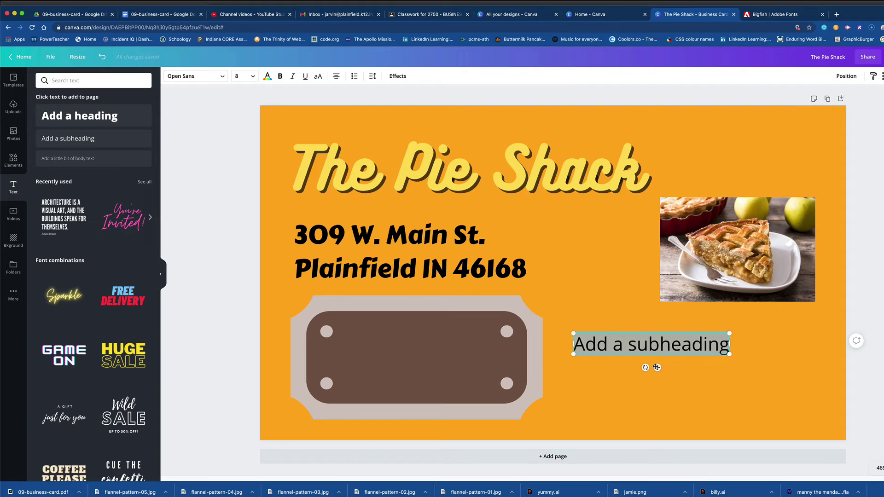
text(Pe)
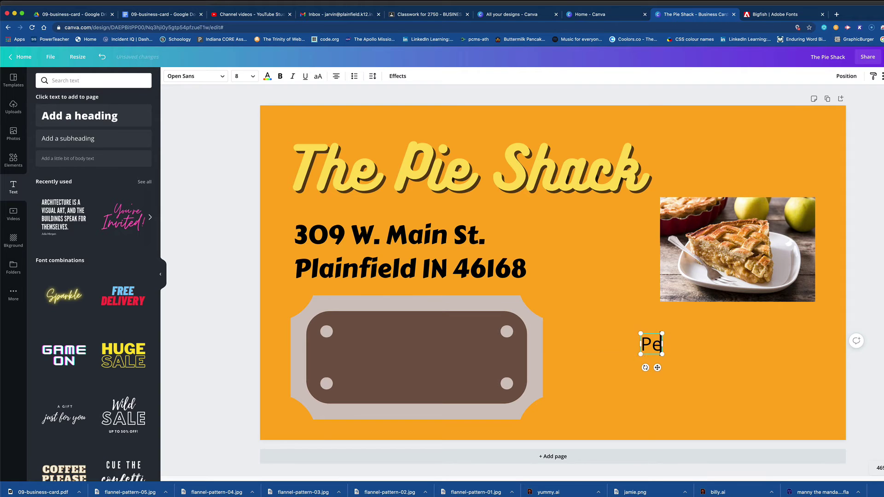
text(ople be Thrillin)
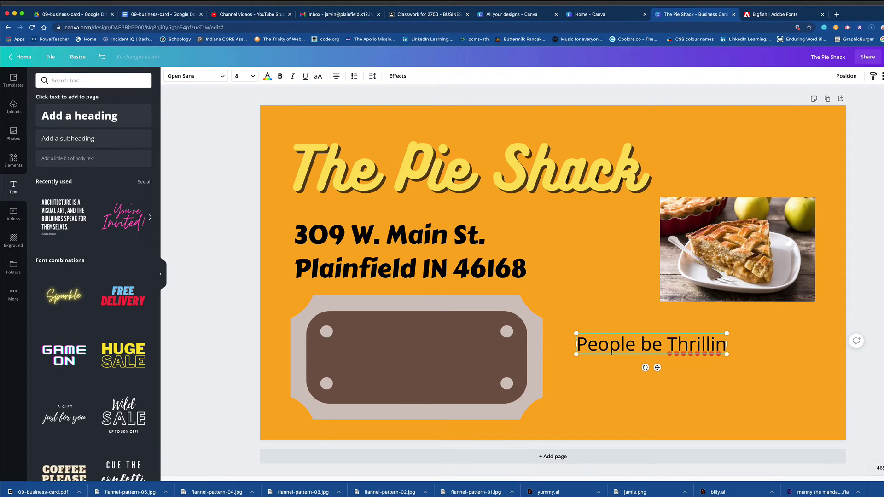
key(Return)
text(Bedaus)
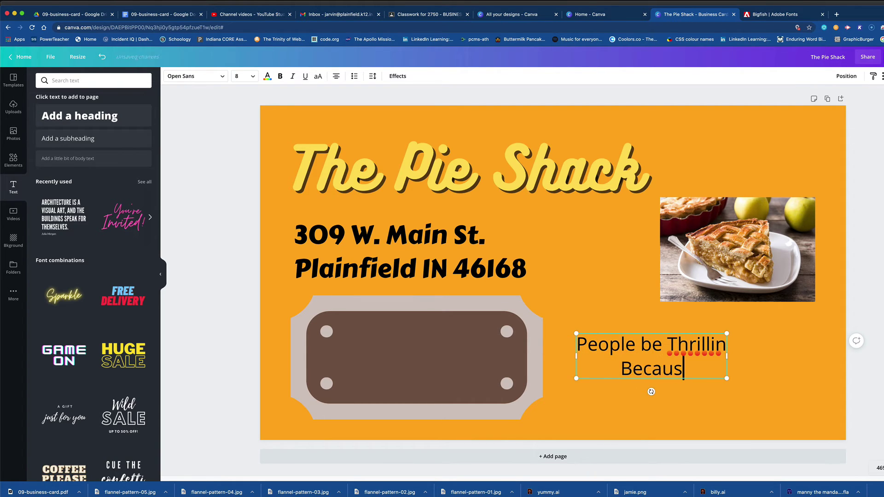
text(e of our Fillin)
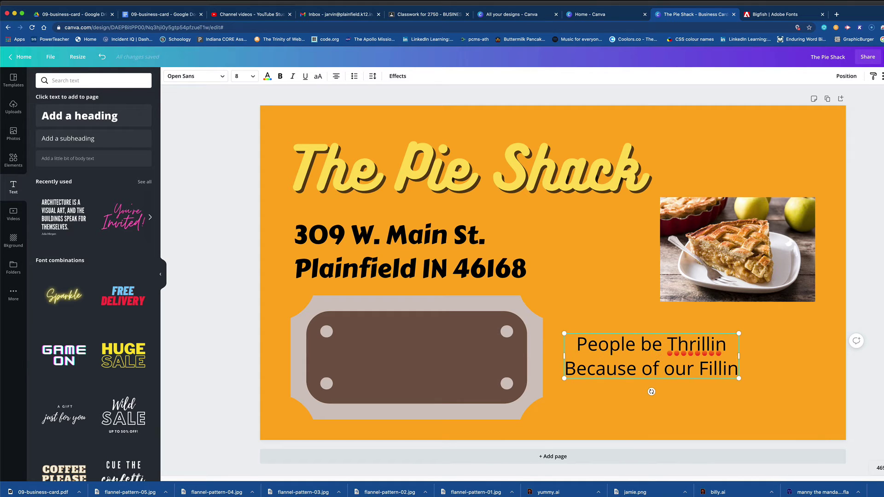
Add apostrophes after 'Thrillin' and 'Fillin', then reselect the slogan for recoloring.
click(725, 344)
text(')
key(Down)
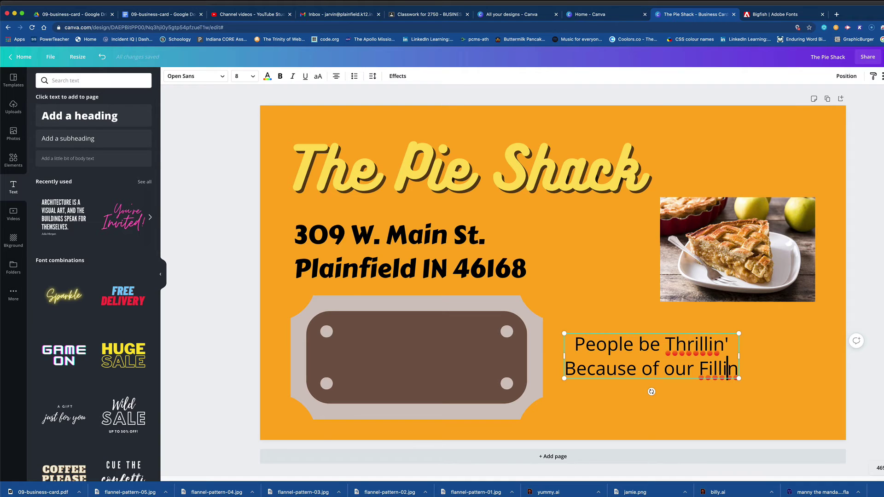
key(Right)
text(')
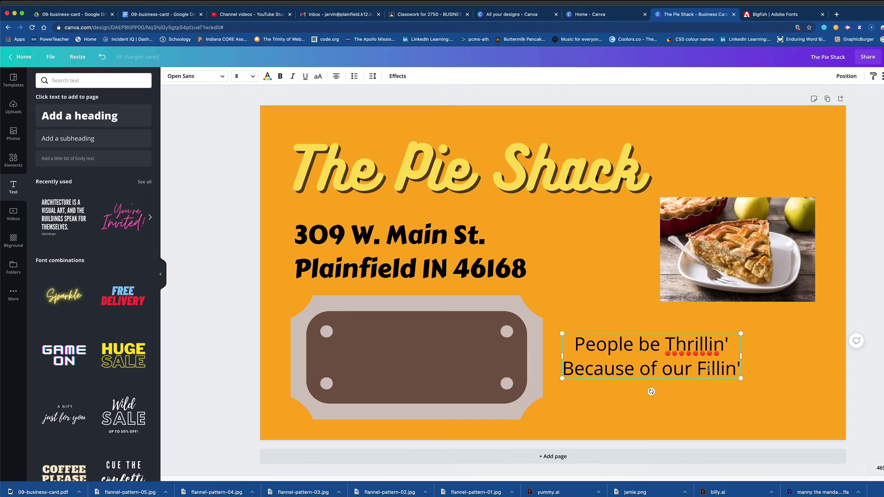
click(700, 385)
click(699, 378)
click(267, 76)
Make the slogan light grey and center it on the brown plaque.
click(128, 223)
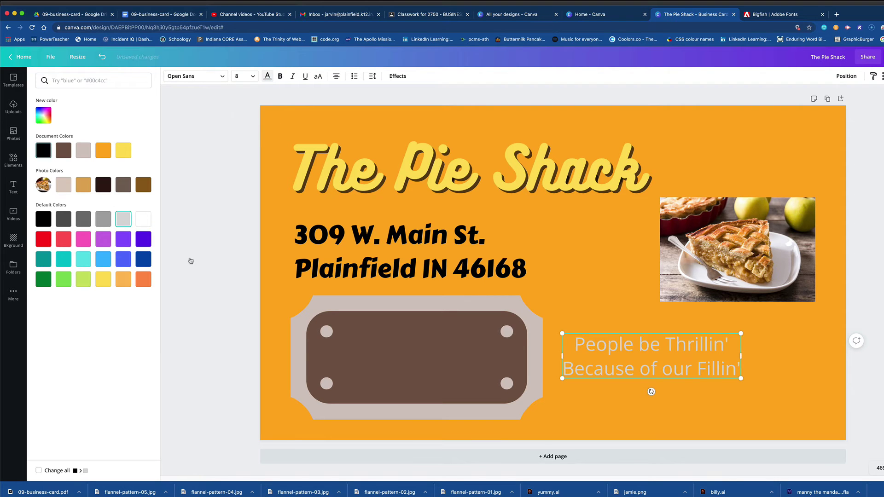
drag(685, 374, 451, 370)
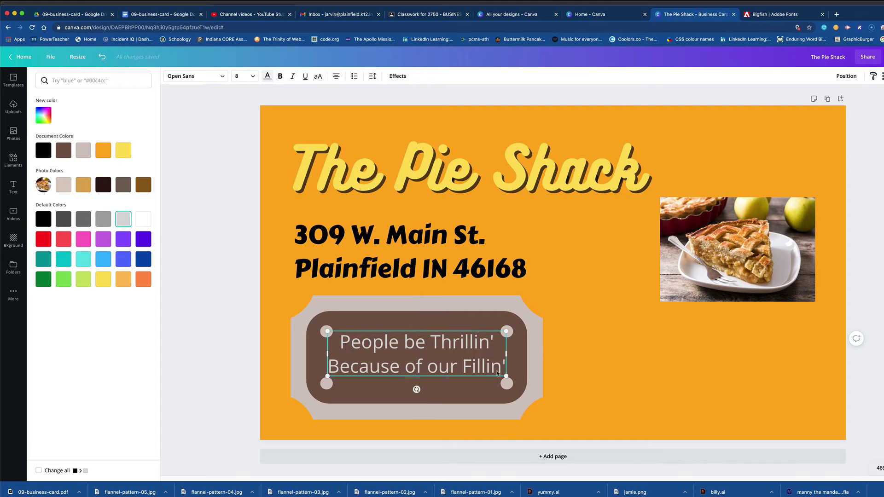
click(585, 374)
click(583, 382)
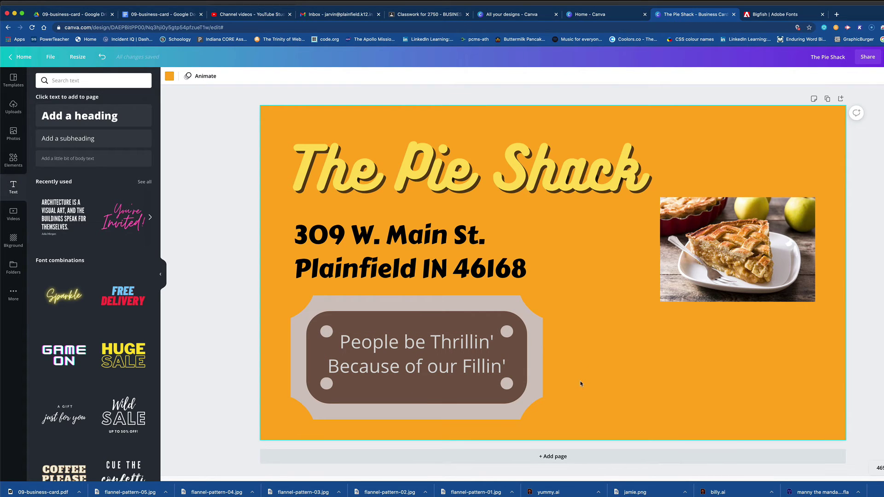
Raise the pie photo toward the card's top-right and add a new subheading box.
click(528, 183)
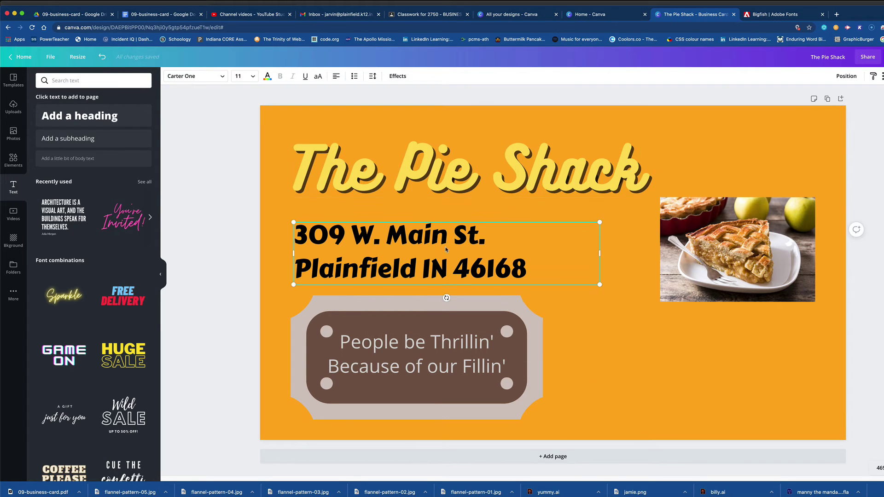
click(423, 342)
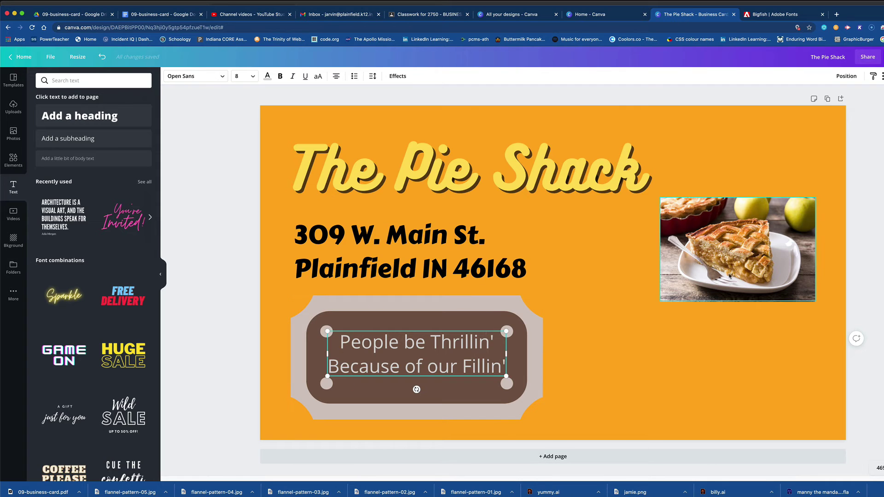
drag(725, 269, 730, 200)
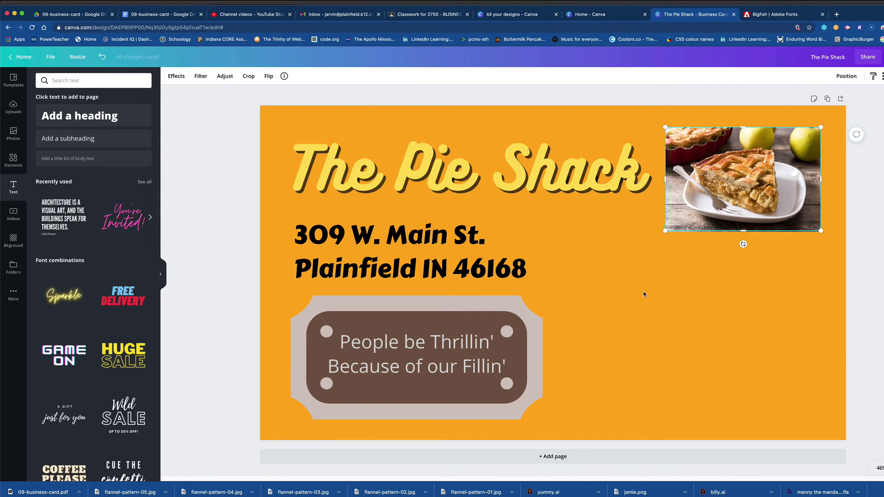
click(88, 139)
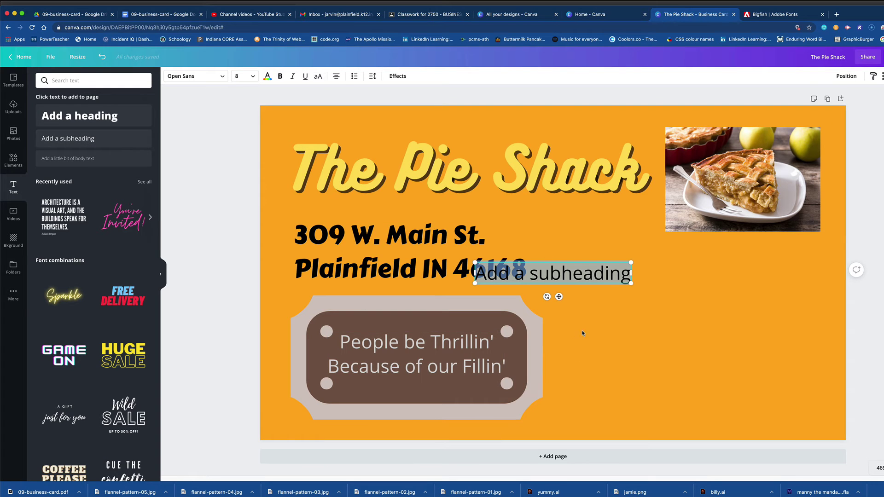
Move the new text box to the card's right side and select its placeholder text.
drag(579, 280, 635, 289)
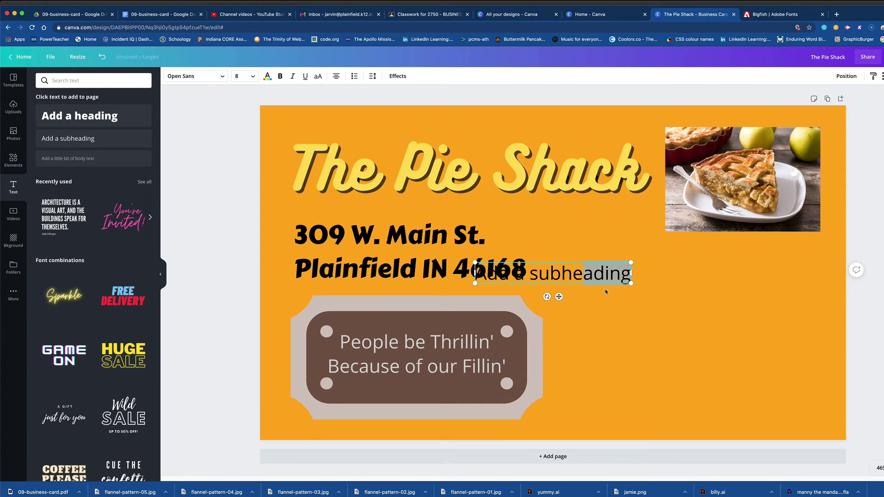
drag(558, 296, 740, 301)
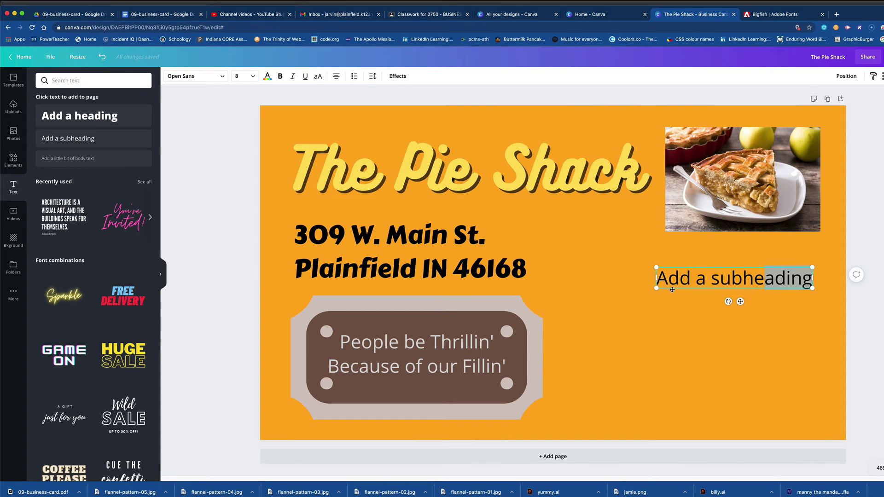
drag(661, 279, 770, 289)
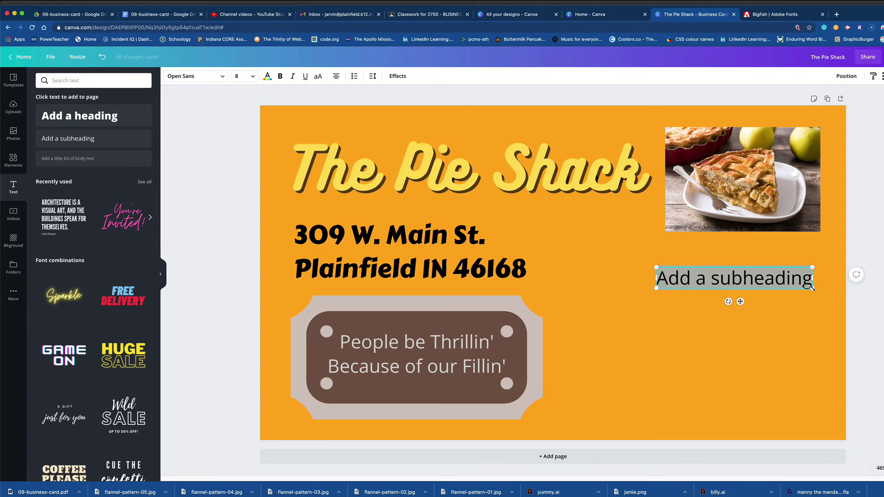
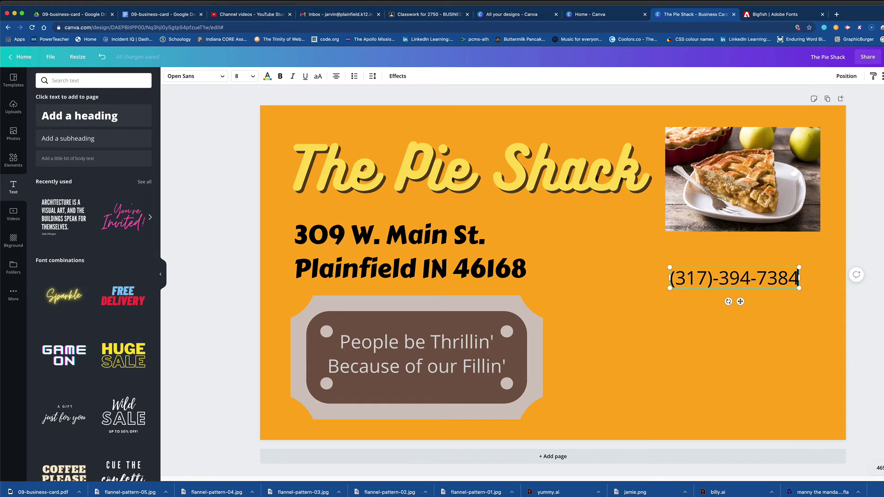
key(Return)
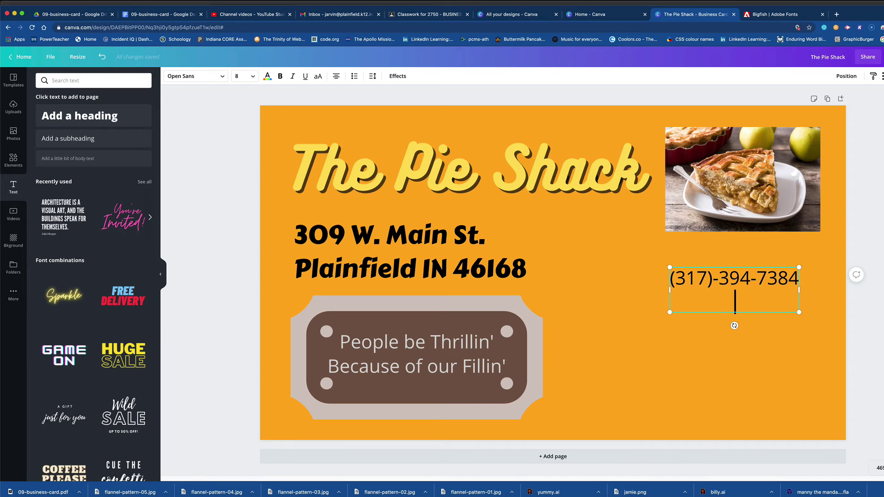
text(www.pi)
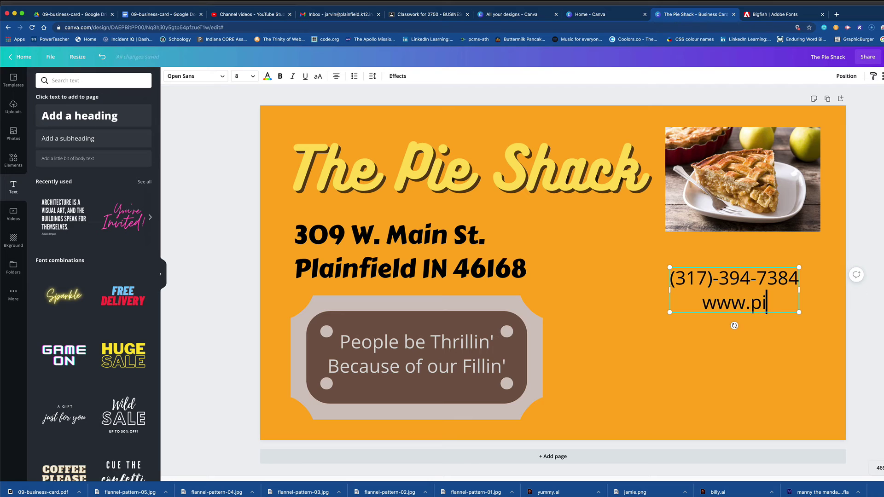
text(eshack.com)
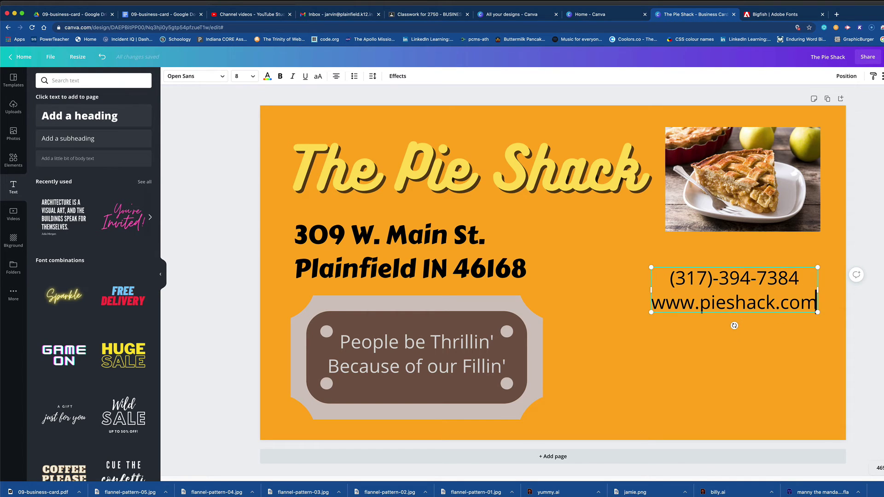
key(Return)
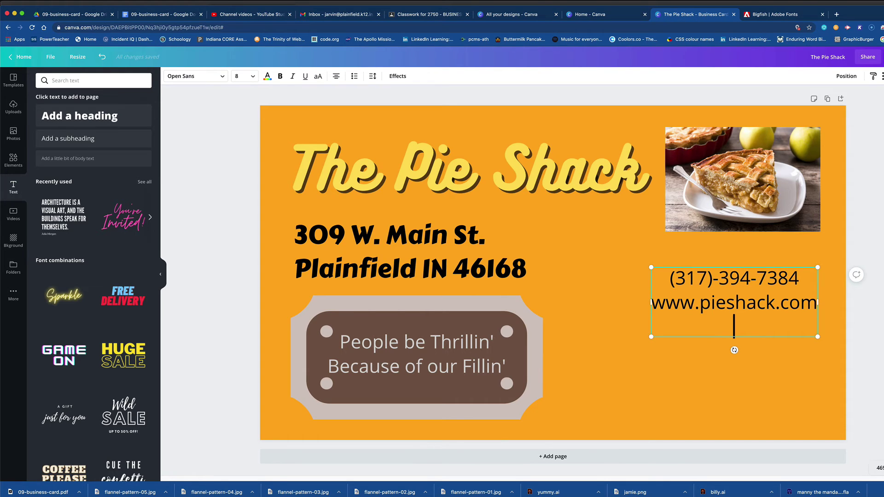
text(insta: @p)
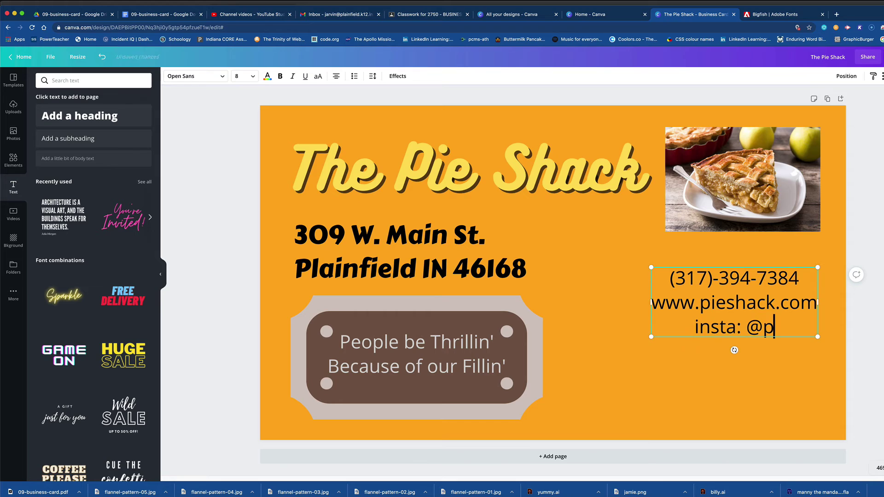
text(ieshack)
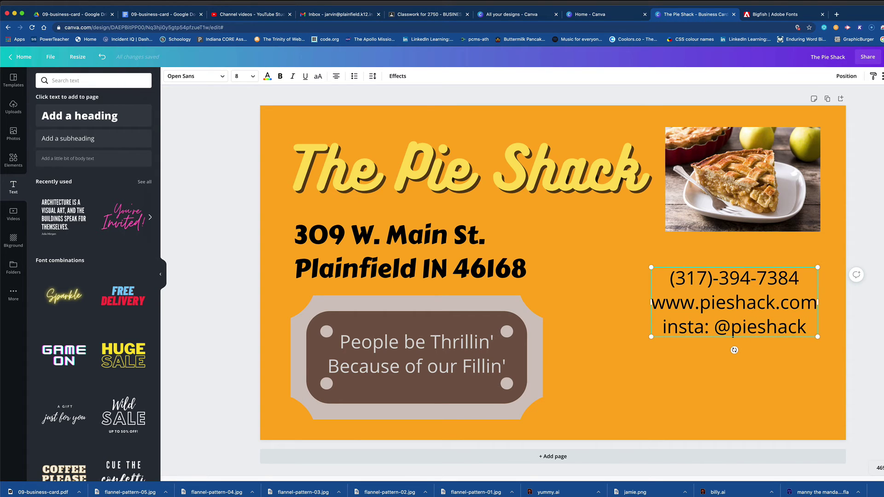
text(plf)
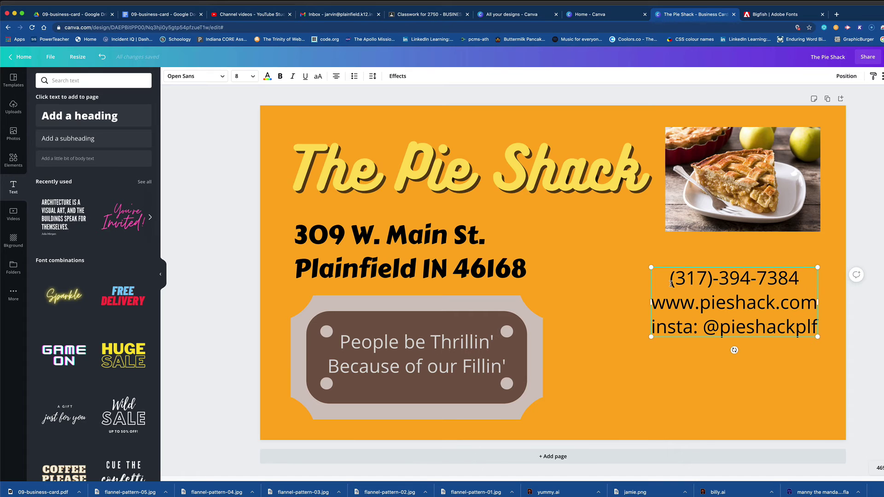
Select the finished contact text box as a whole.
drag(669, 284, 697, 284)
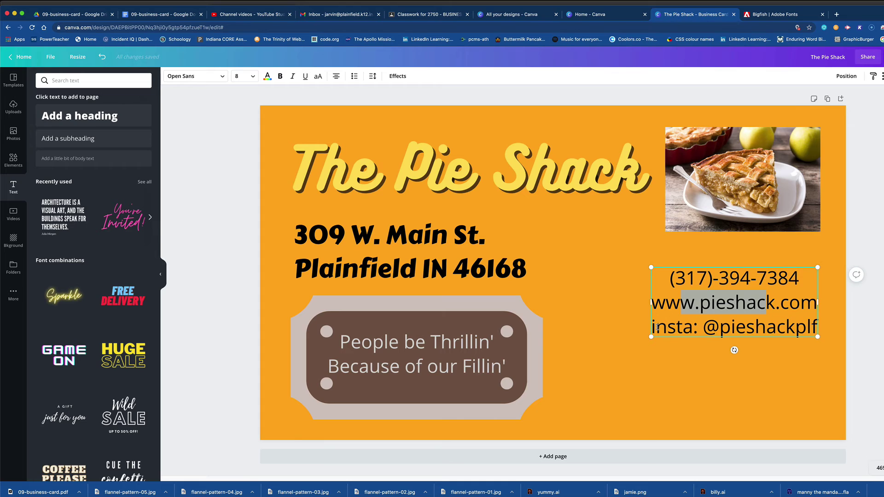
drag(667, 327, 711, 327)
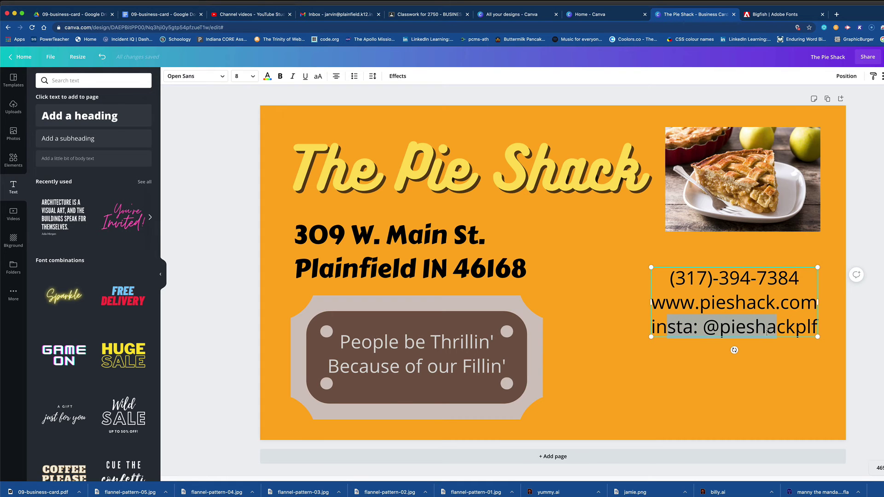
click(767, 359)
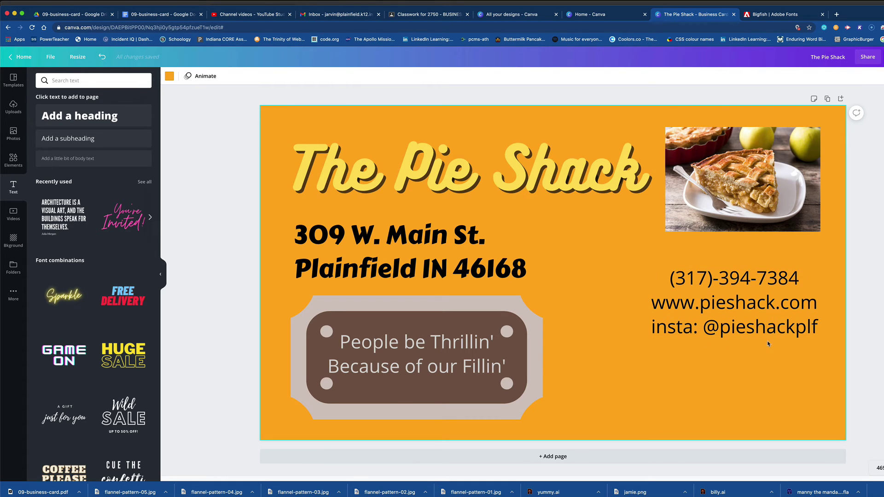
click(744, 335)
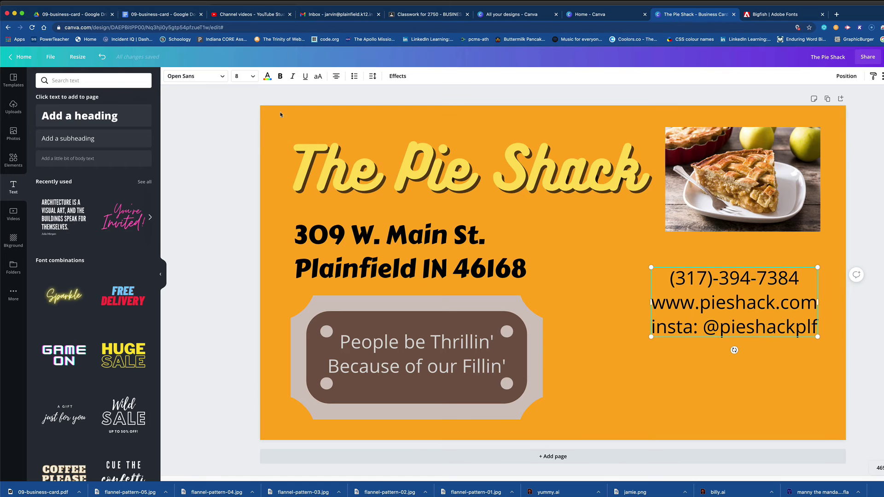
Set the contact text to Cantora One at size 14 and widen its box.
click(195, 76)
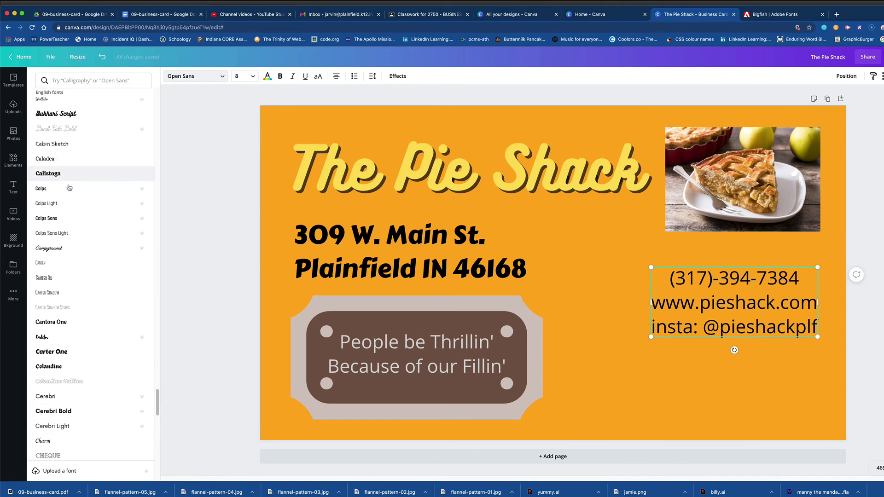
click(58, 323)
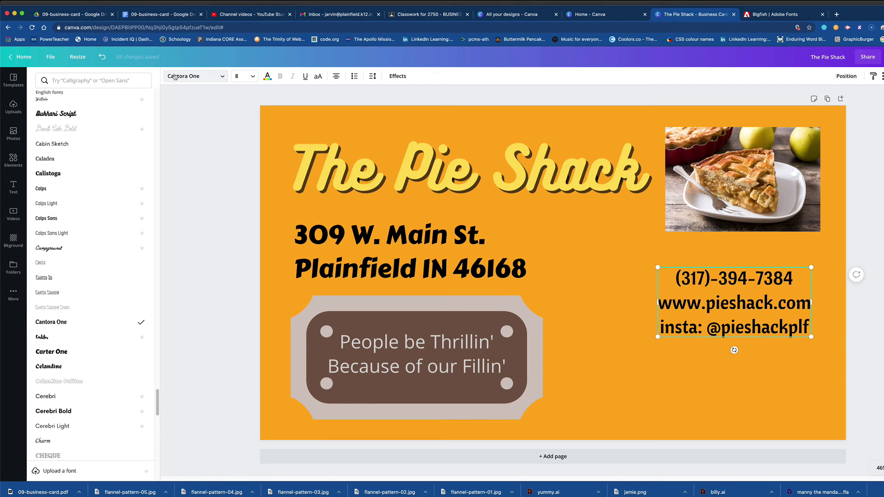
click(244, 76)
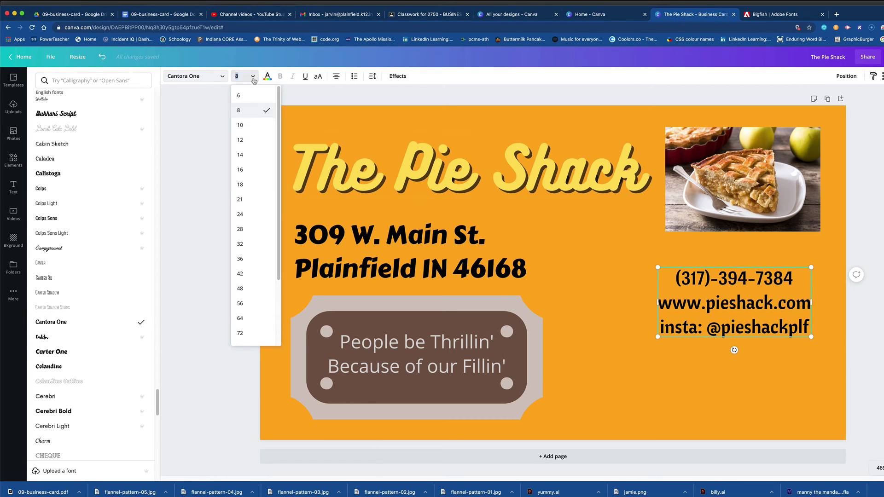
click(240, 156)
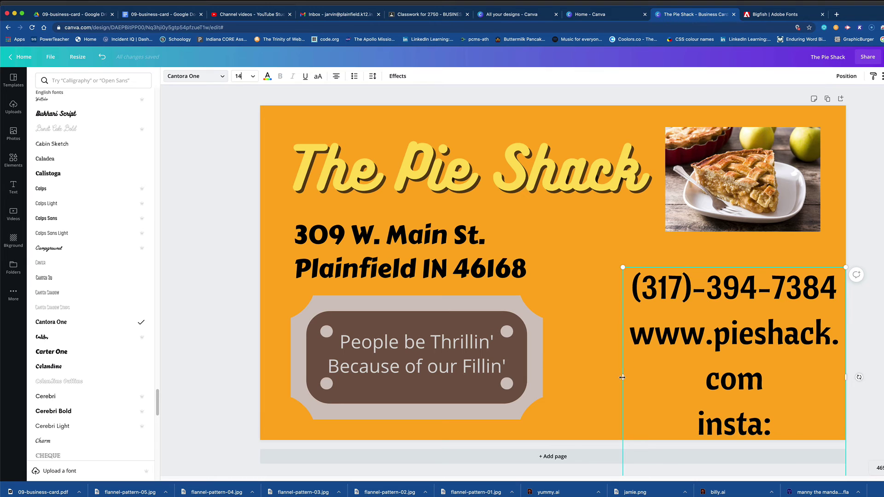
drag(621, 376, 560, 380)
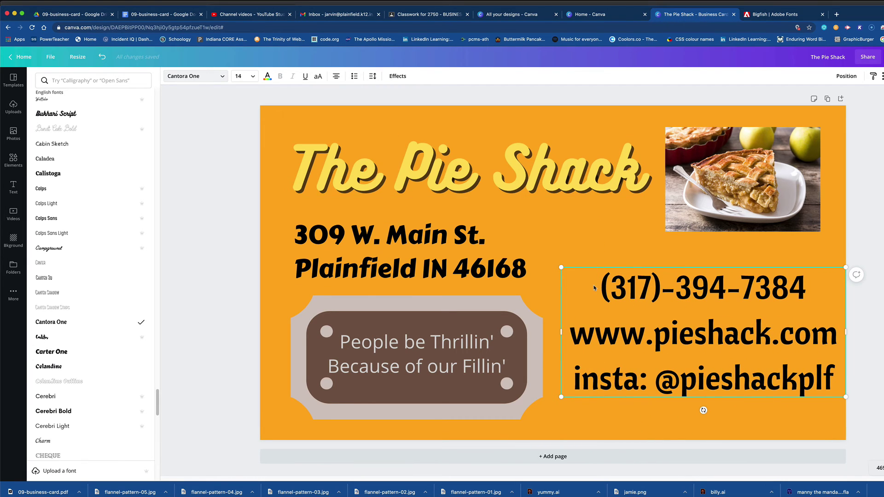
Right-align all the contact lines, then deselect the box.
key(super+a)
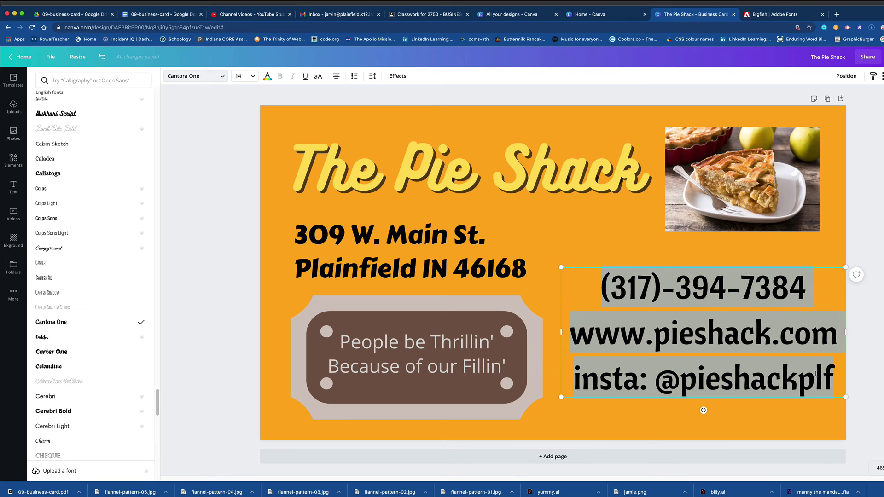
click(336, 77)
click(336, 77)
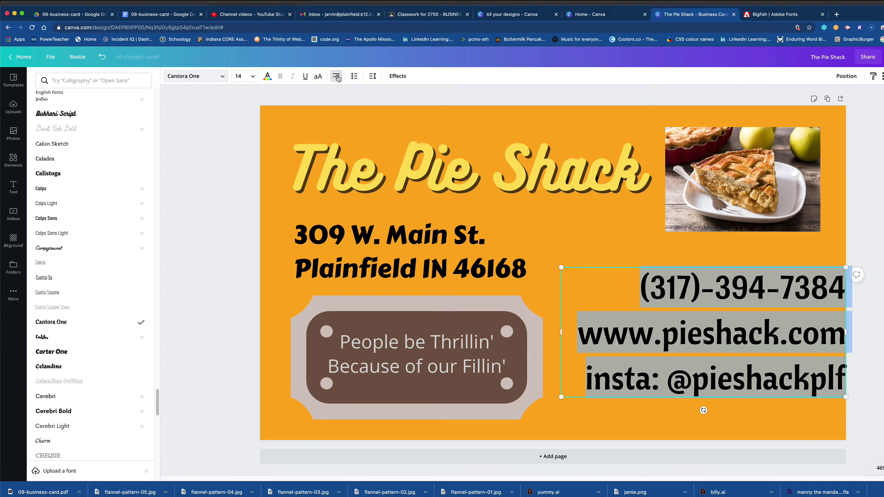
click(337, 77)
click(337, 78)
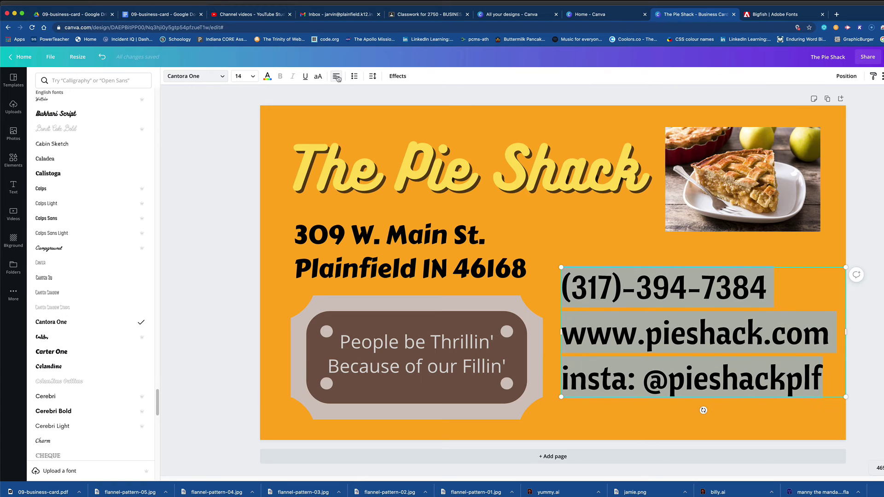
click(337, 78)
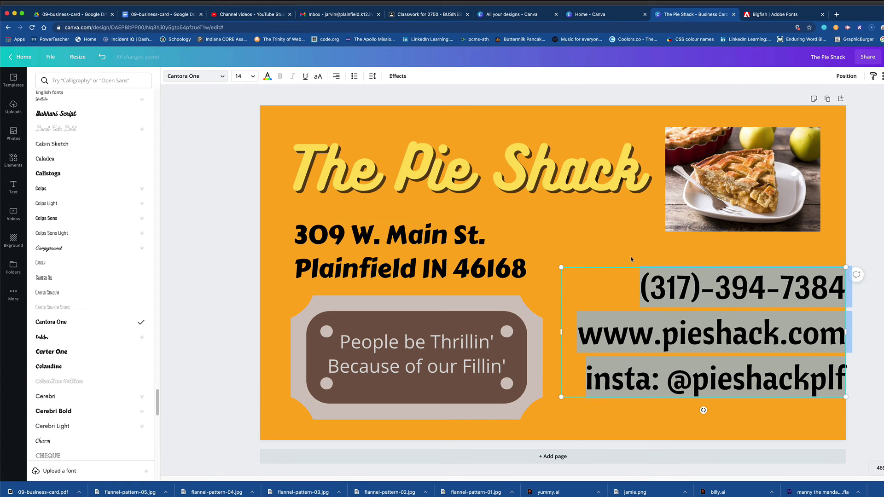
click(660, 301)
click(689, 416)
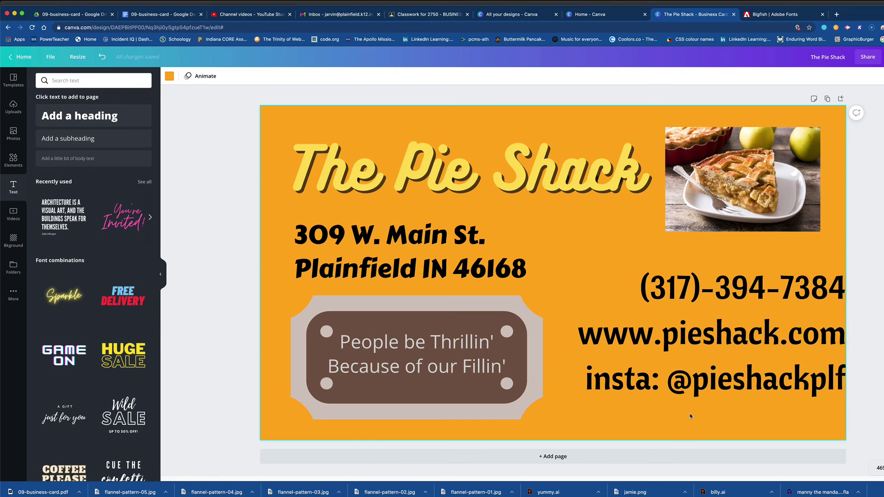
Nudge the address, pie photo and contact block slightly so the contact block's right edge lines up.
drag(708, 392, 696, 385)
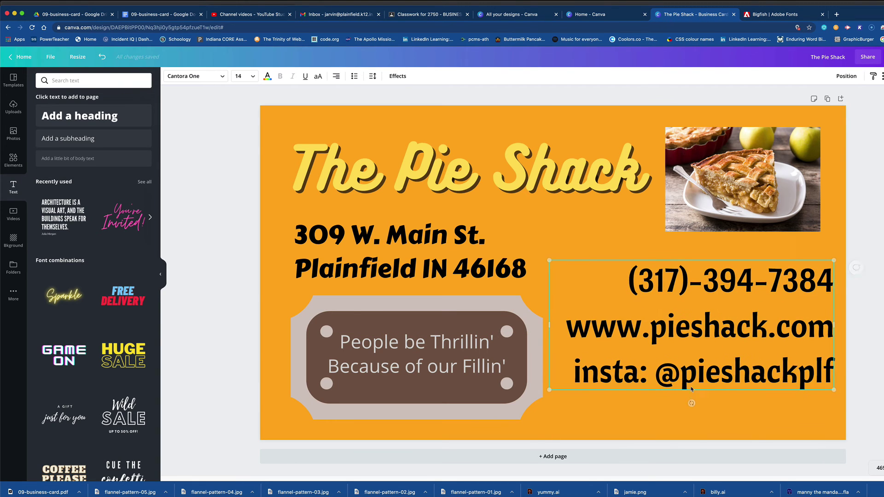
click(668, 420)
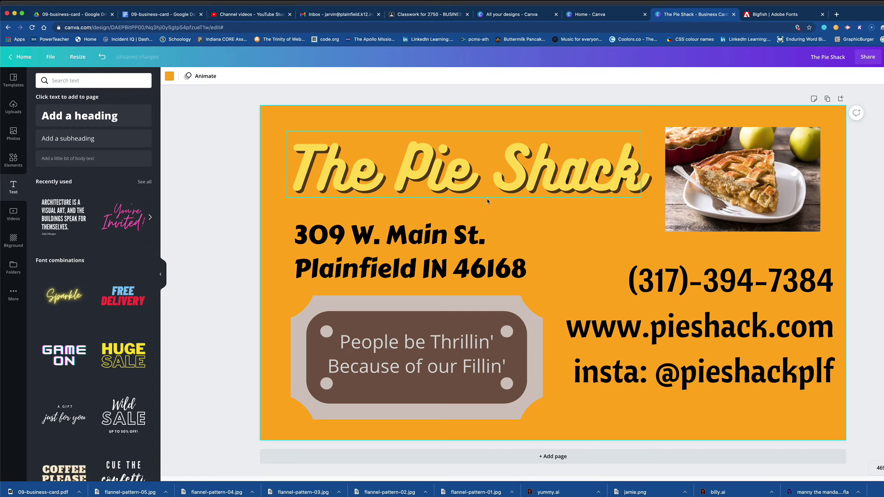
click(428, 188)
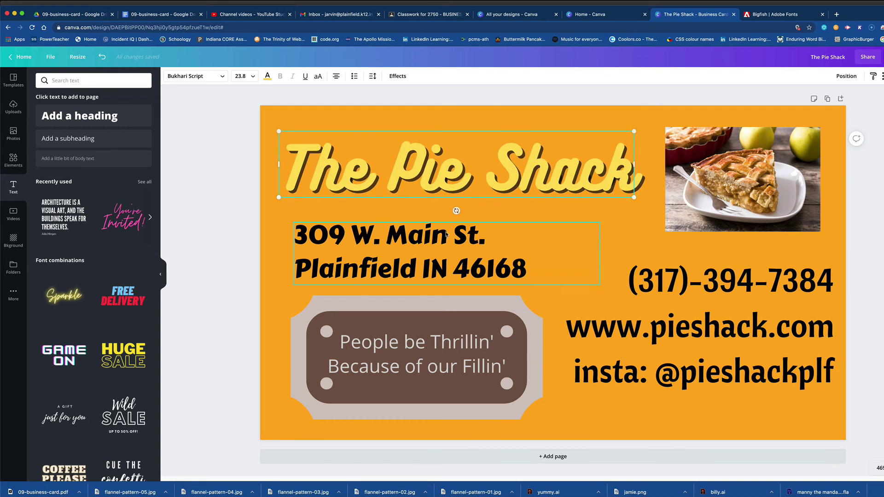
drag(441, 243, 438, 237)
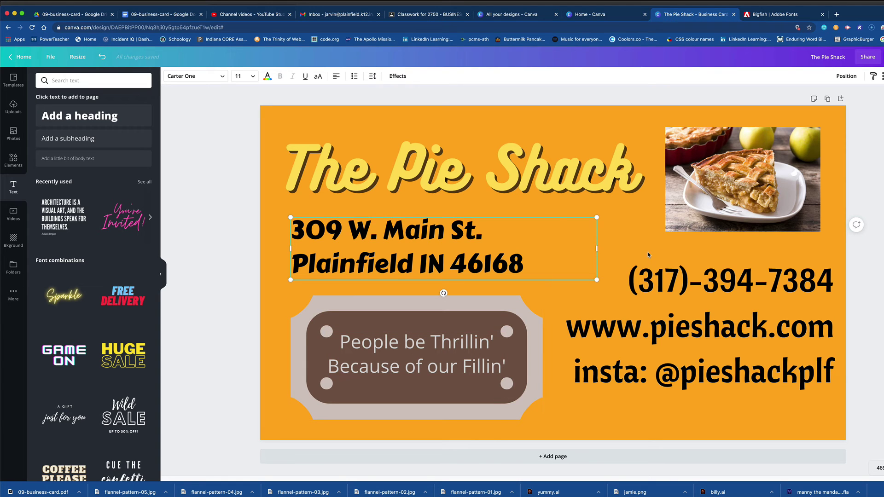
drag(748, 204, 746, 198)
drag(718, 289, 717, 290)
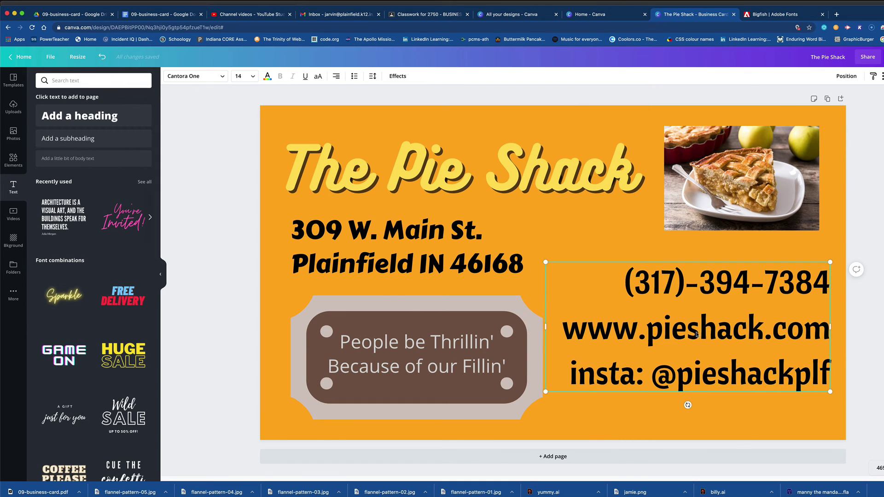
drag(680, 386, 713, 382)
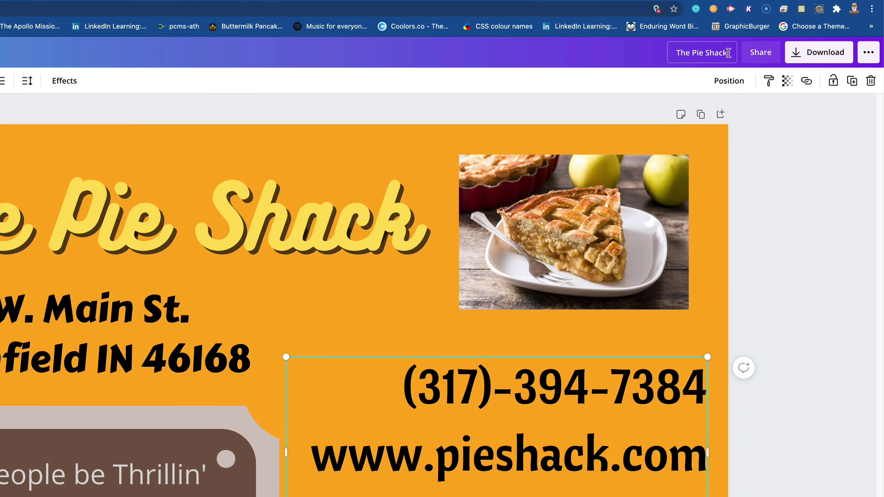
Replace the design title 'The Pie Shack' with 'buisness card'.
drag(846, 57, 832, 57)
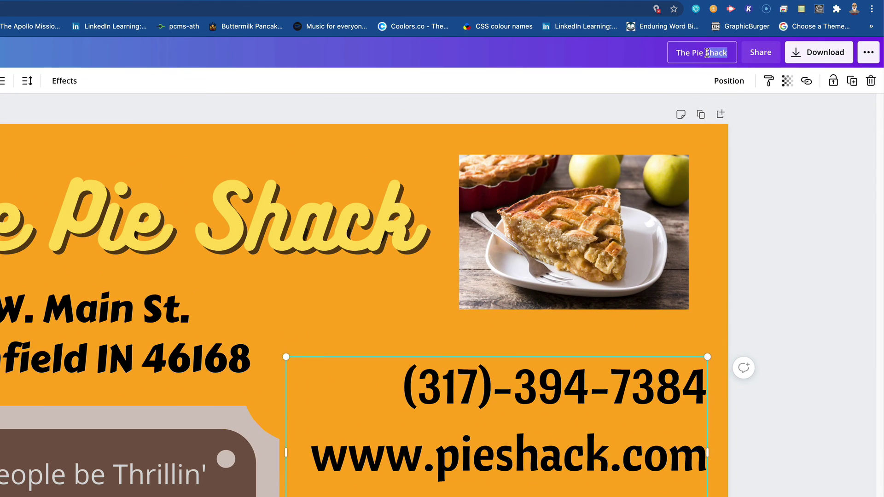
drag(707, 52, 671, 53)
text(bu)
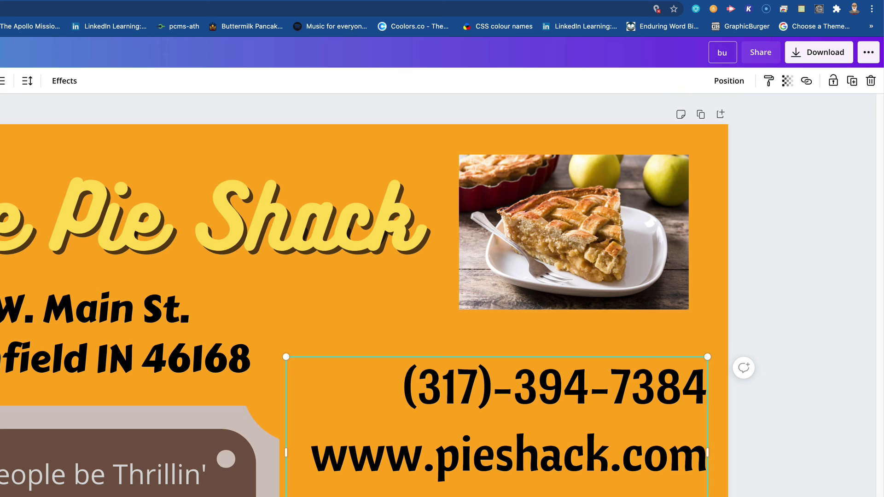
text(isness card)
key(Return)
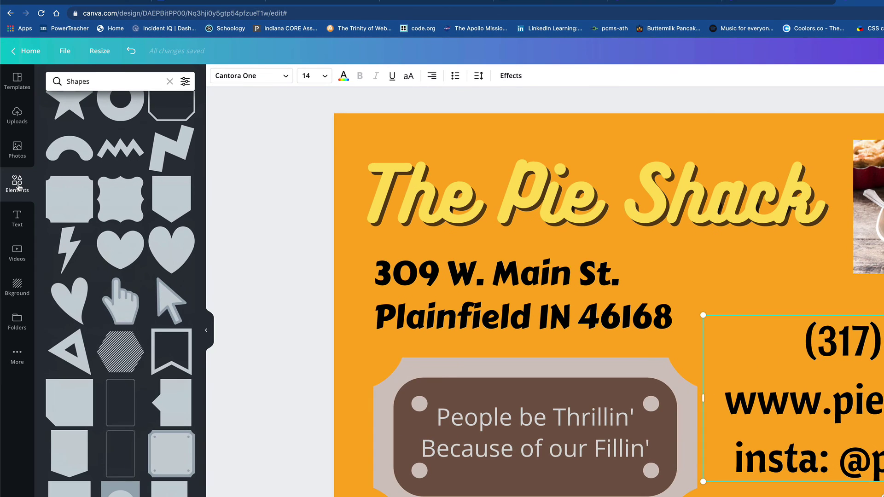
Browse the Text, Background, Photos and Uploads side panels.
click(18, 223)
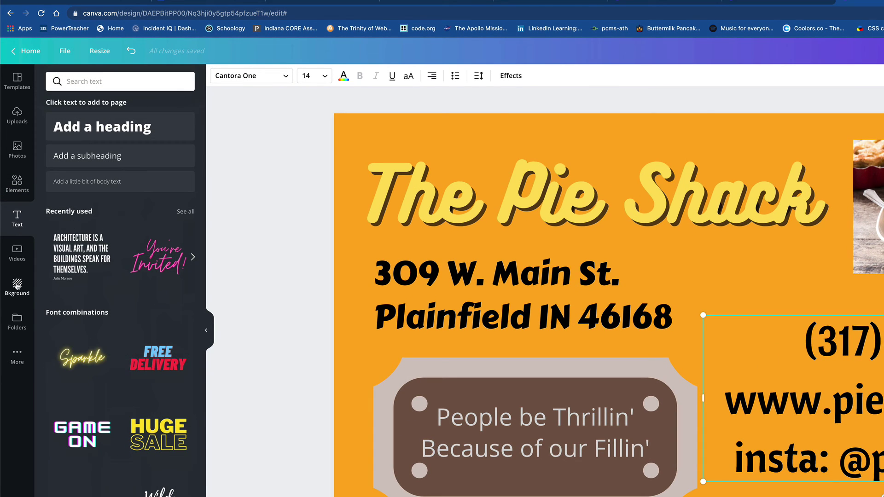
click(17, 285)
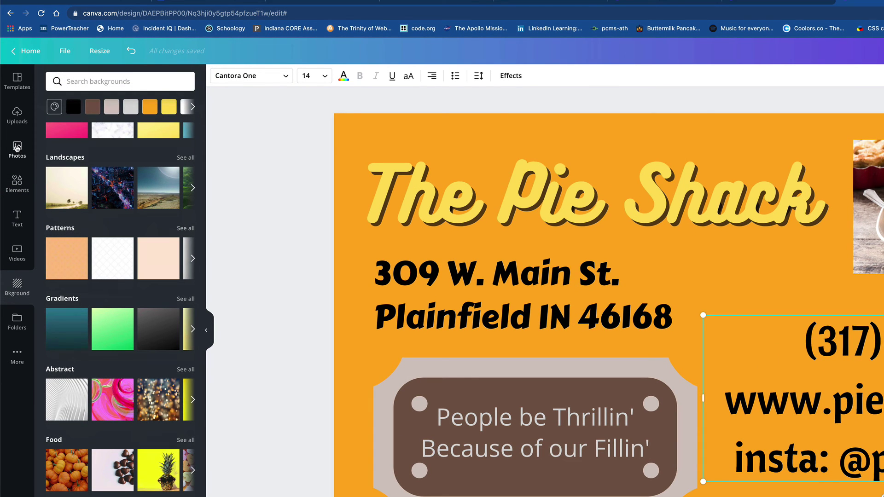
click(17, 147)
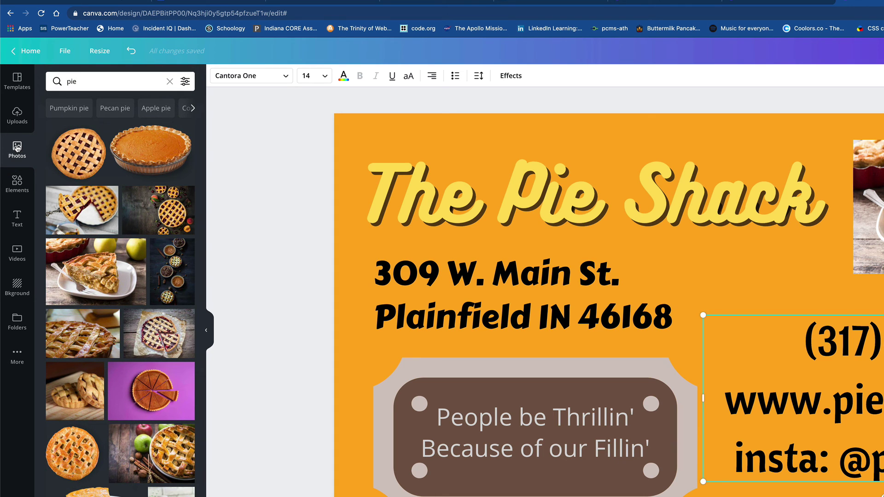
click(14, 119)
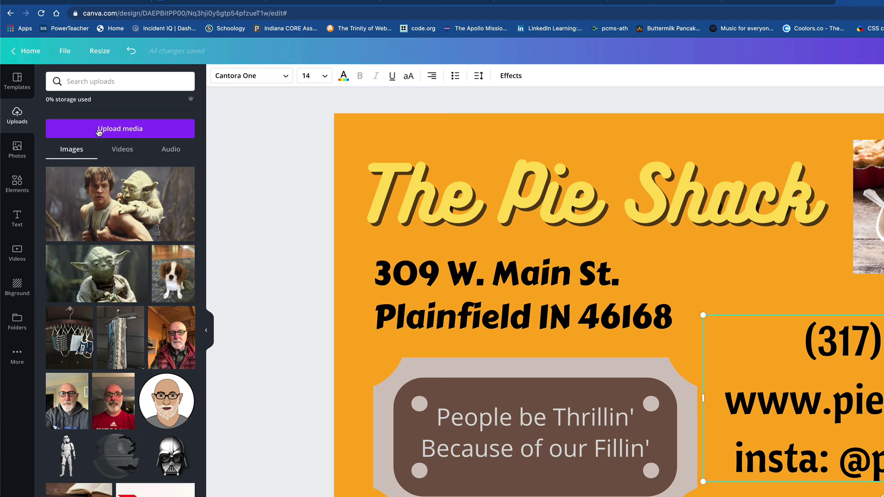
scroll(127, 278, down, 2)
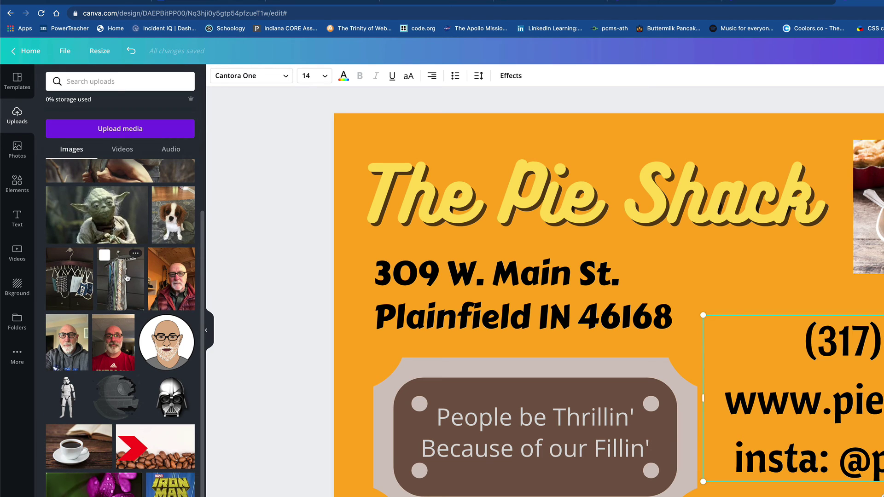
scroll(127, 278, up, 2)
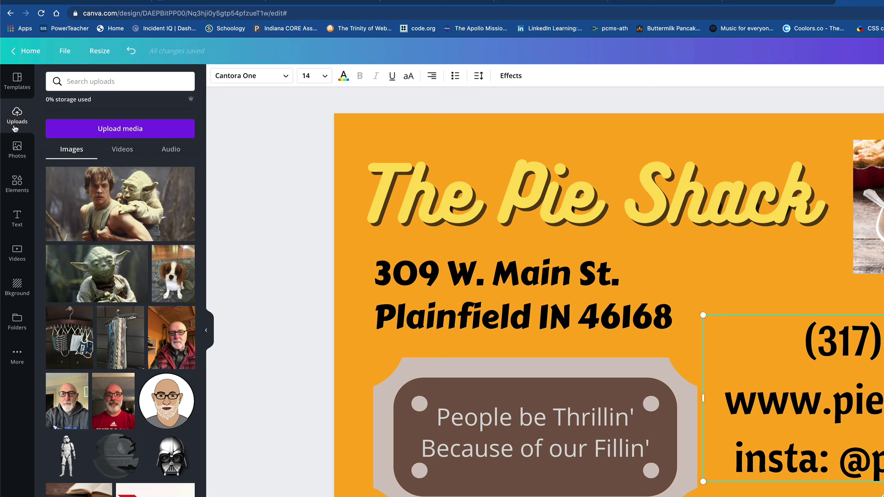
Review the pie photos, Shapes and backgrounds again, then bring up the Download options.
click(17, 149)
click(16, 186)
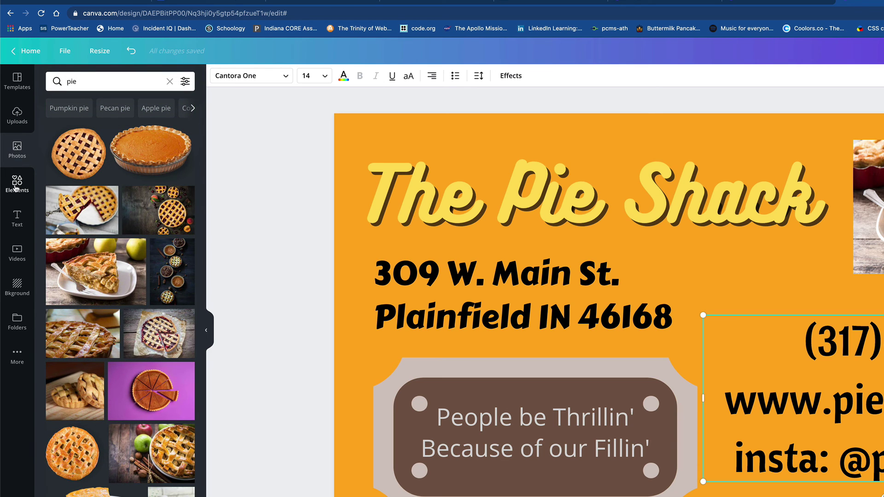
click(168, 82)
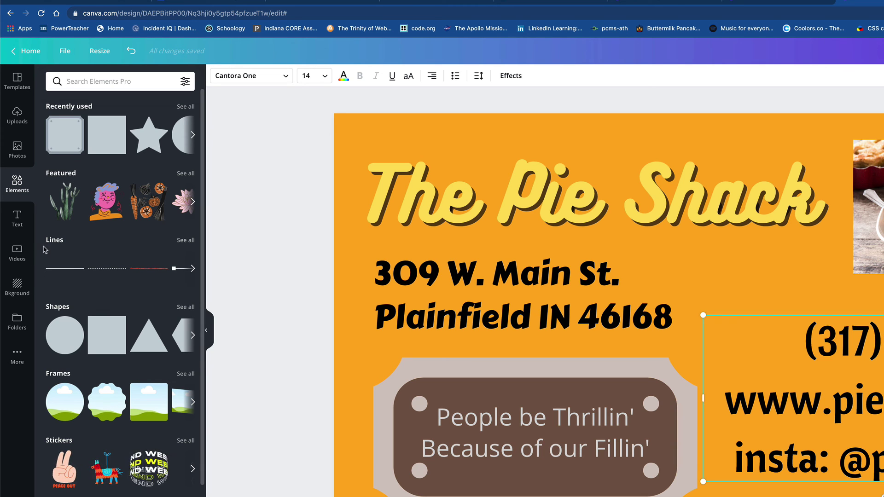
click(17, 218)
click(16, 180)
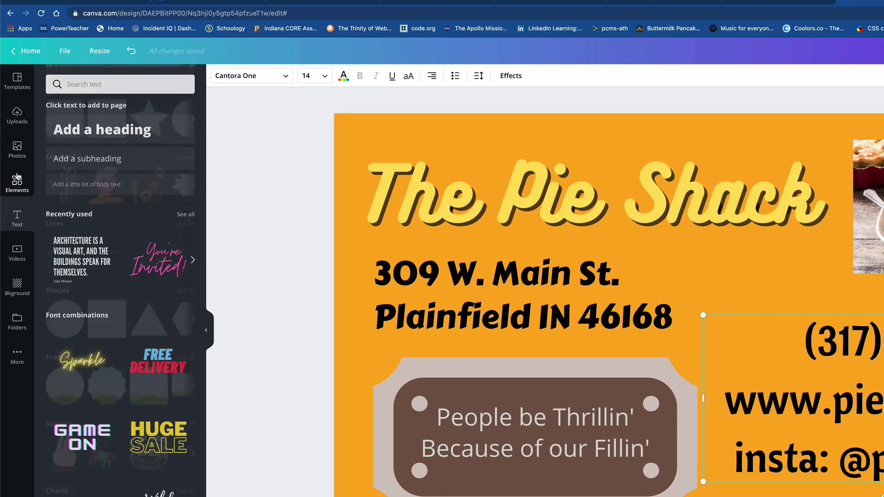
click(17, 148)
click(19, 302)
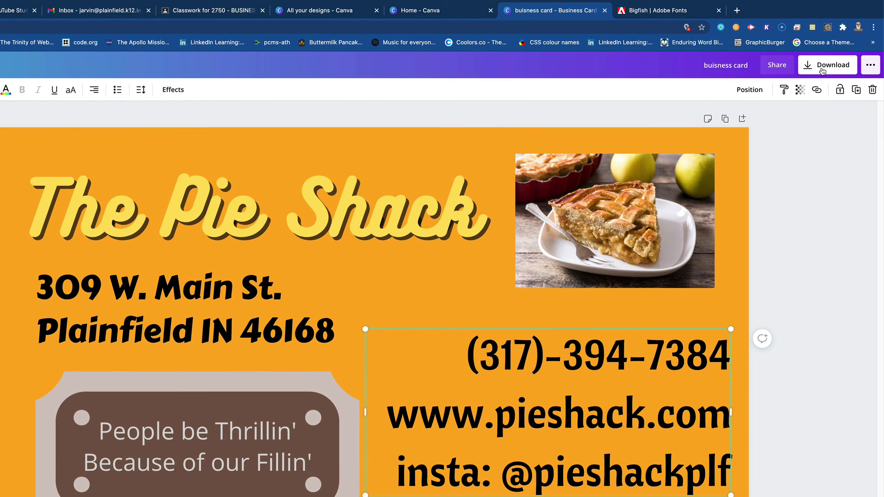
click(822, 69)
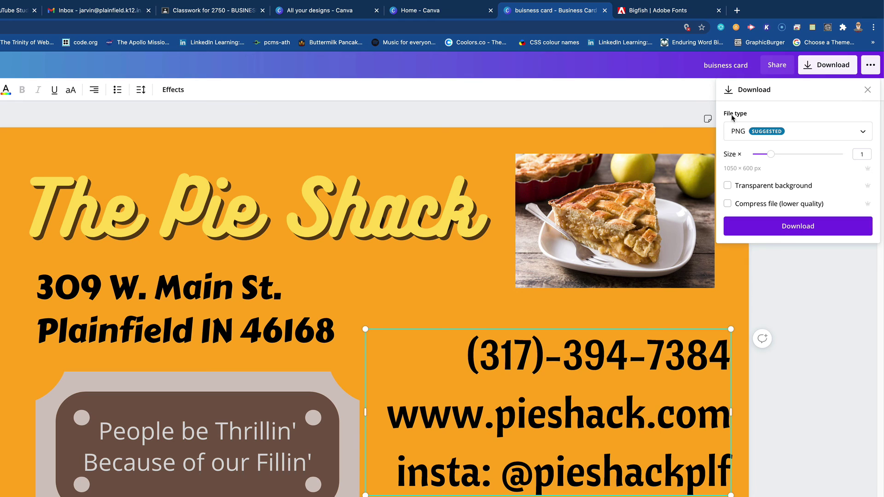
Compare JPG and PDF Standard, settle on PNG, and download the card.
click(803, 138)
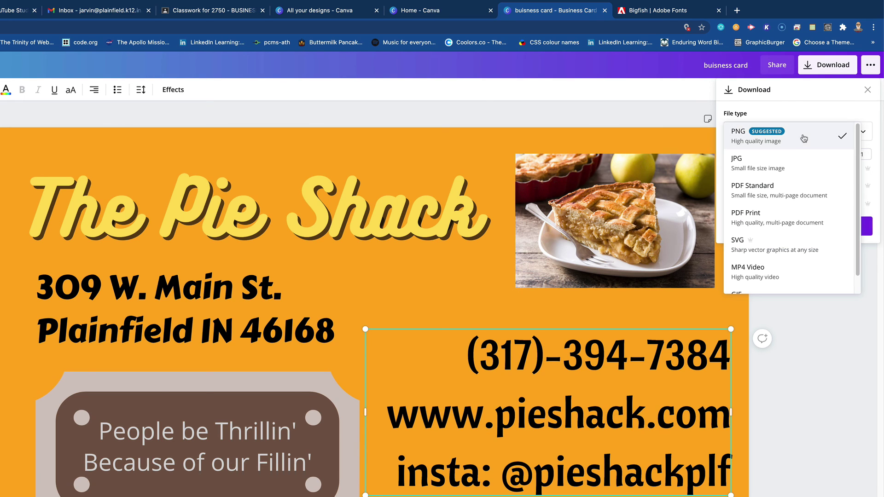
click(775, 160)
click(771, 136)
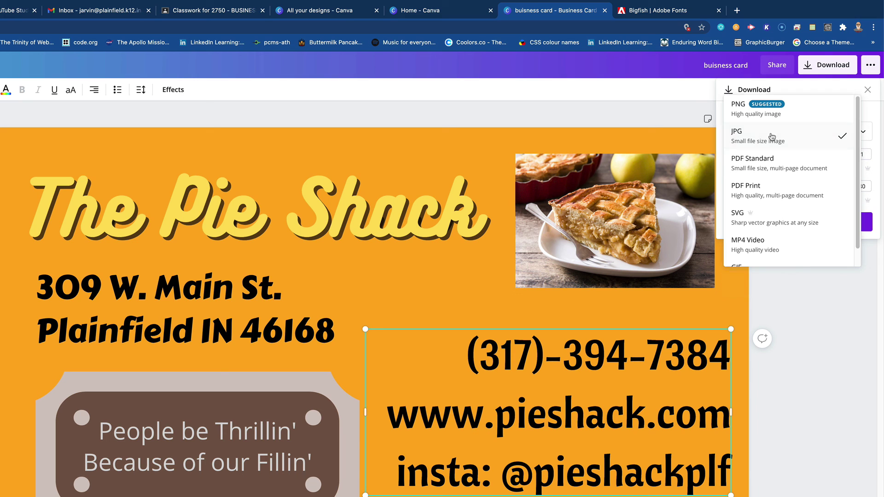
click(771, 161)
click(772, 136)
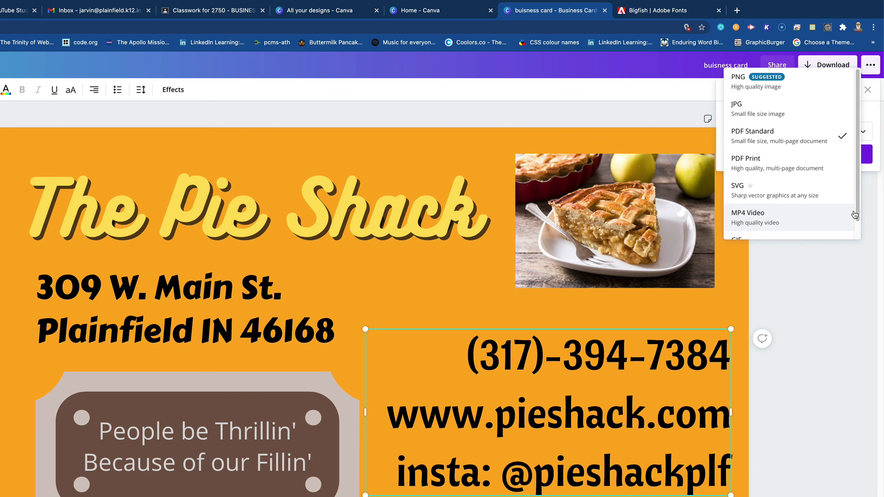
scroll(764, 228, down, 1)
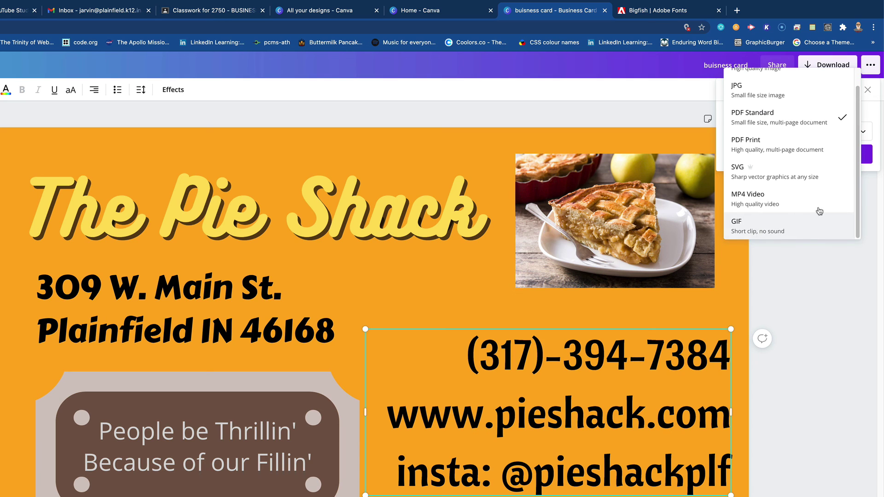
scroll(858, 201, up, 1)
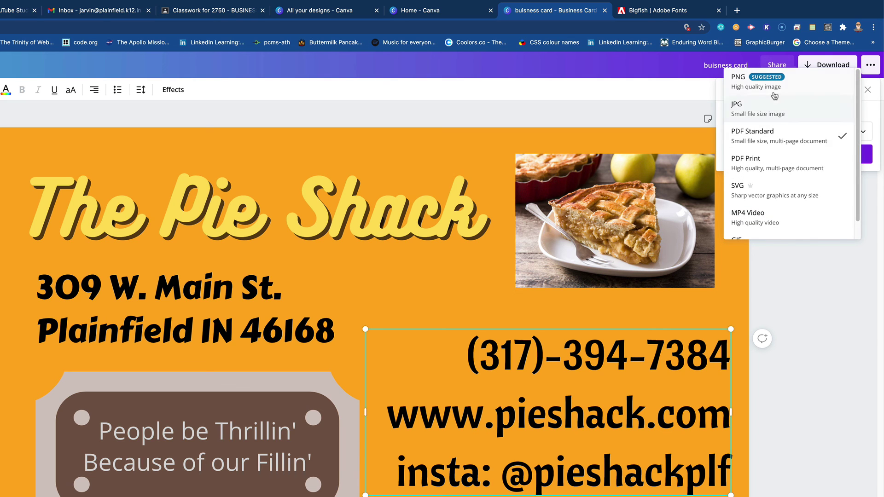
click(739, 88)
click(756, 139)
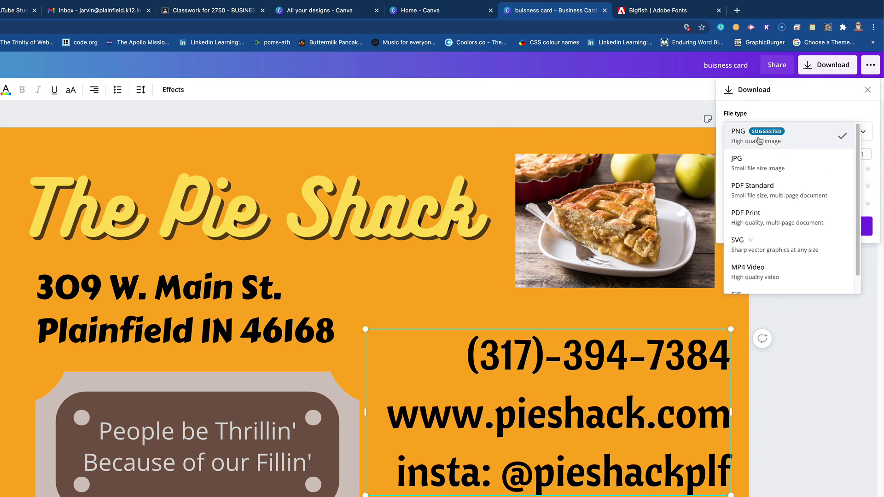
click(737, 137)
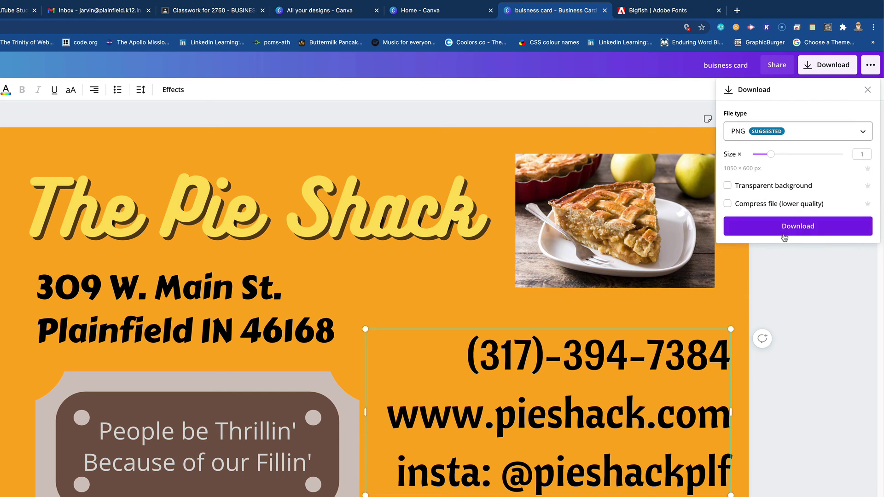
click(785, 230)
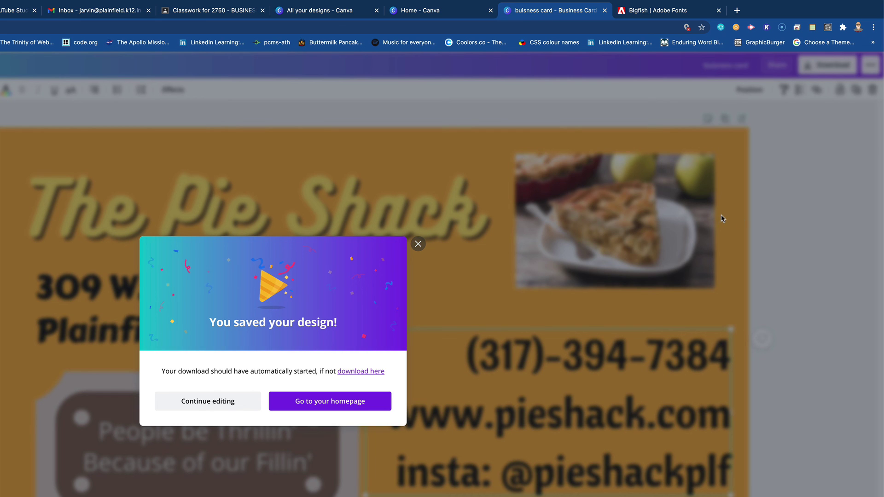
Close the 'You saved your design!' message and switch to the Classwork for 2750 tab.
click(417, 245)
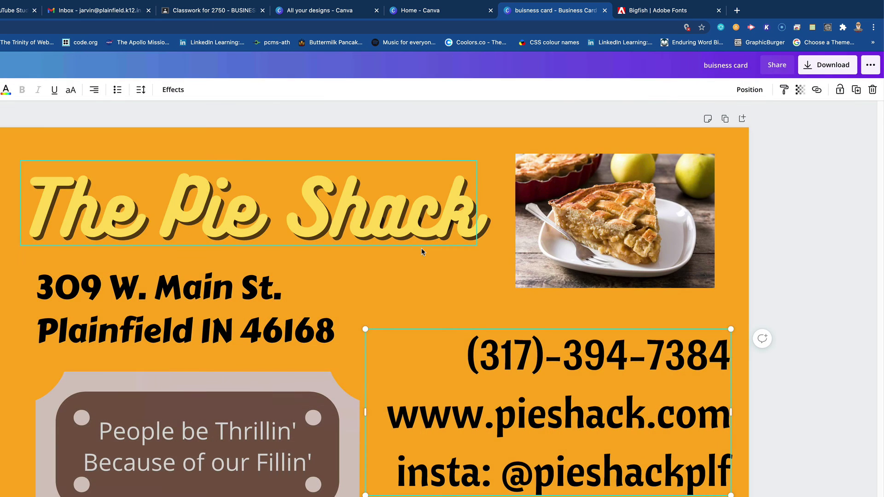
click(211, 10)
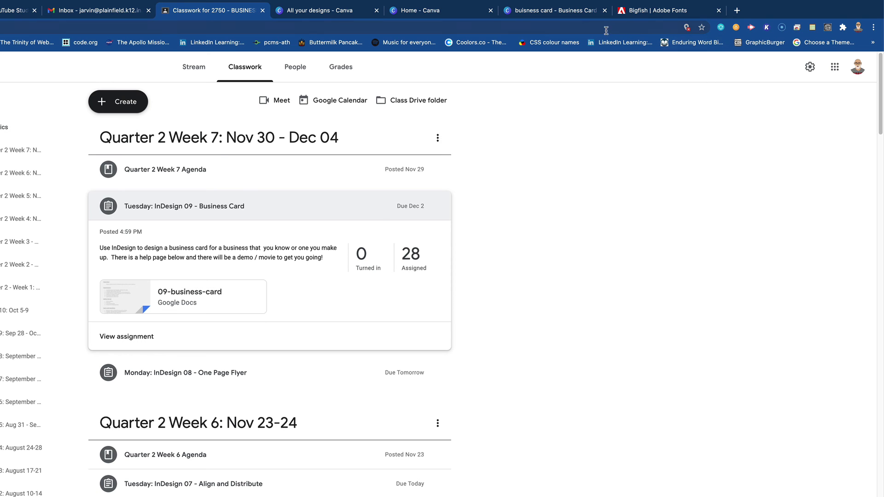
Switch between the Canva tab and the InDesign 09 - Business Card assignment, ending on Canva.
click(545, 12)
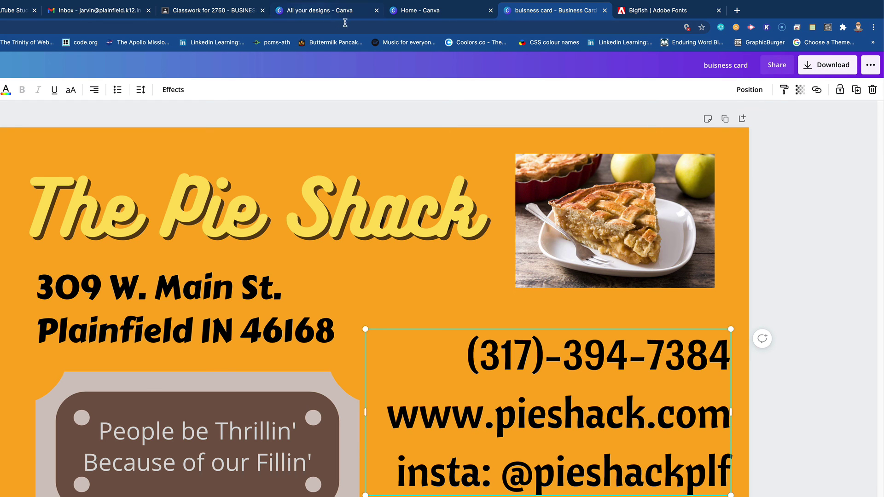
click(203, 18)
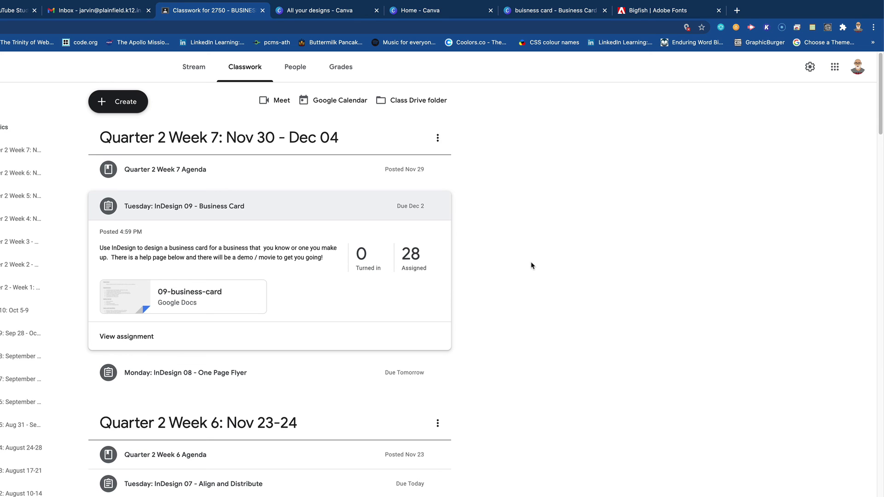
click(544, 18)
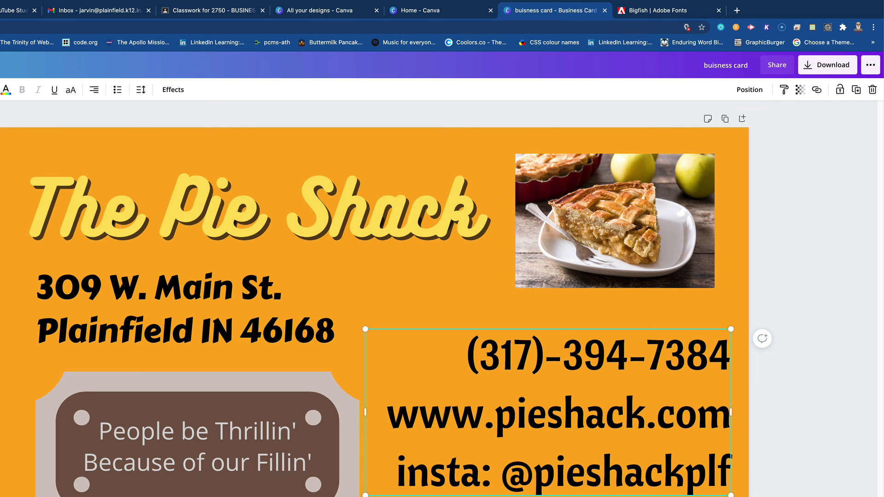